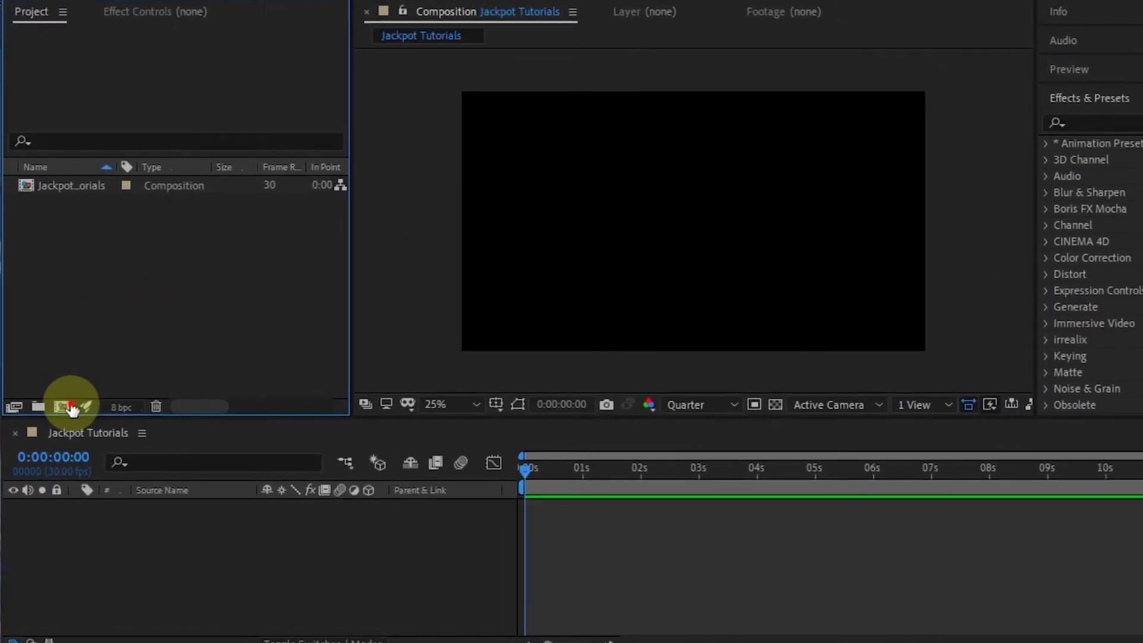
Create a 1000 × 200 composition named 'Logos' with preview resolution set to Full
left_click(72, 400)
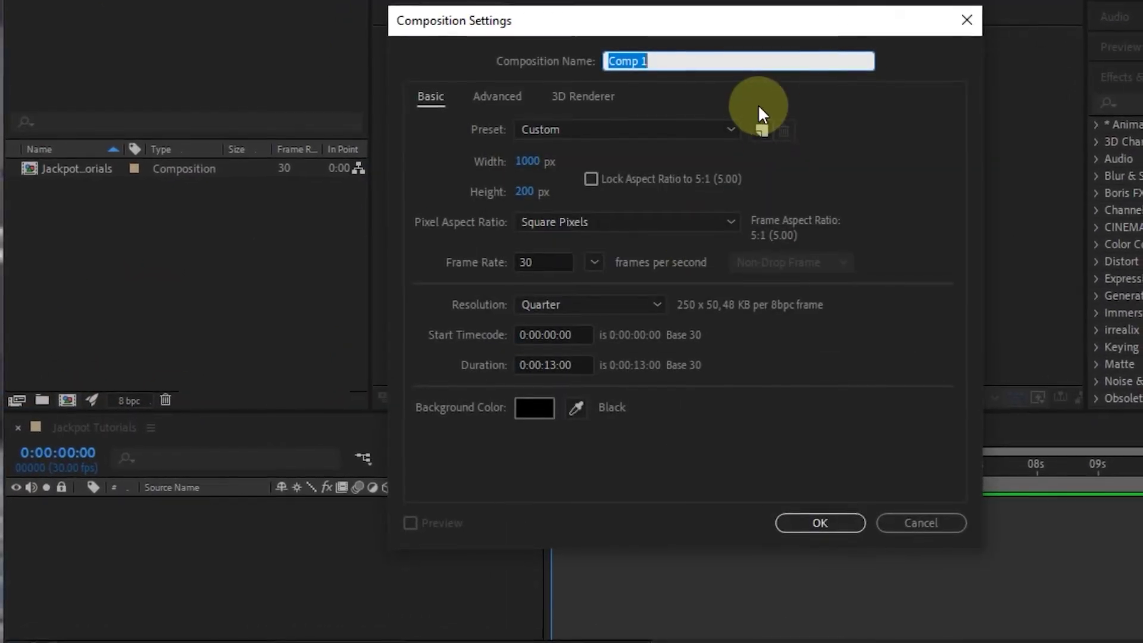
type("Logos")
left_click(526, 161)
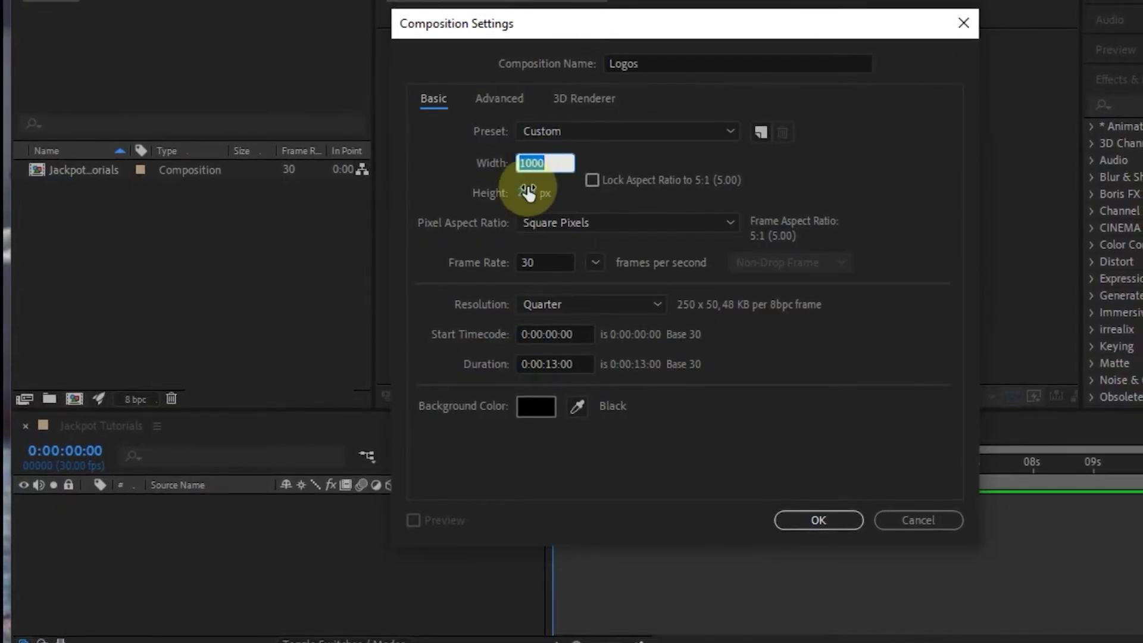
left_click(527, 191)
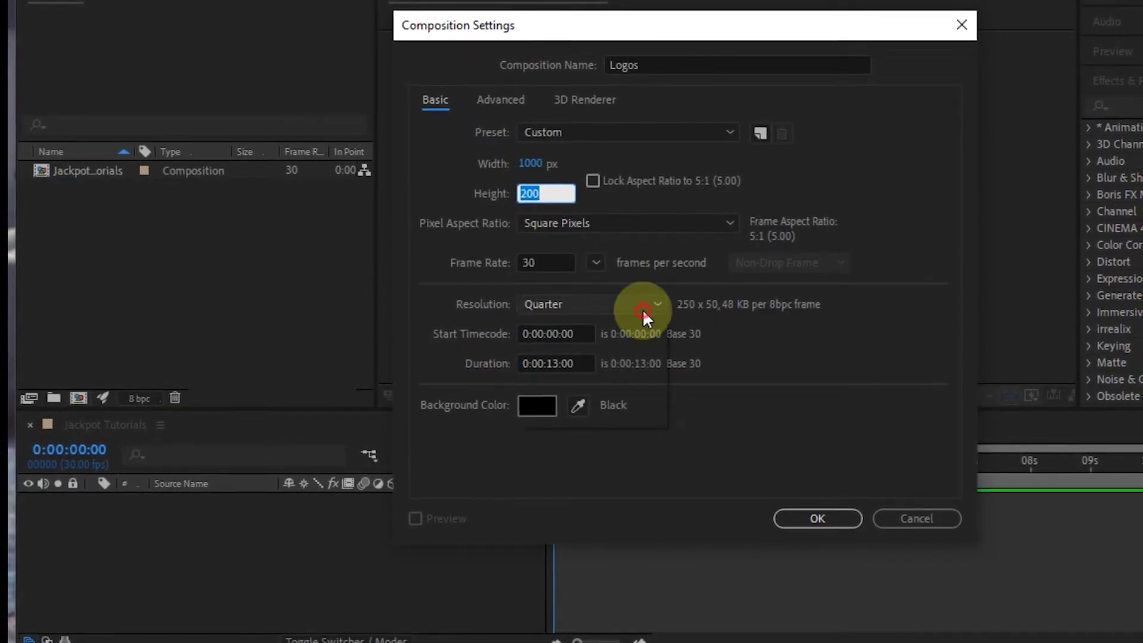
left_click(641, 309)
left_click(615, 335)
left_click(610, 304)
left_click(605, 321)
left_click(818, 516)
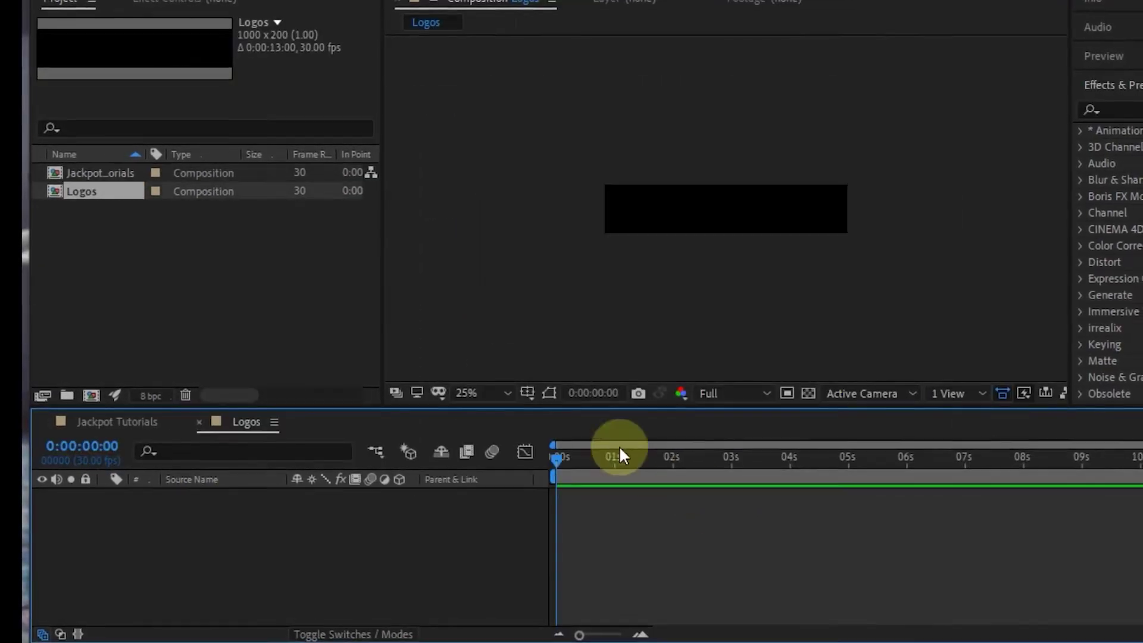
right_click(155, 271)
Import the five logo PNGs (AME, AI, AE, PS, APR) as multiple files and select them
mouse_move(224, 371)
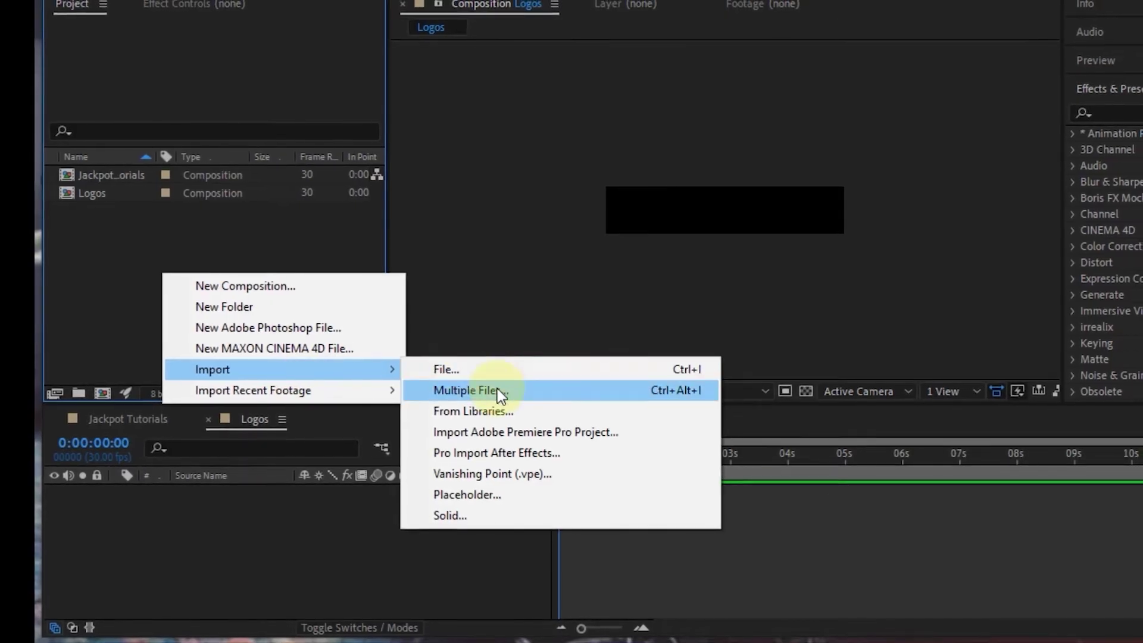
left_click(497, 390)
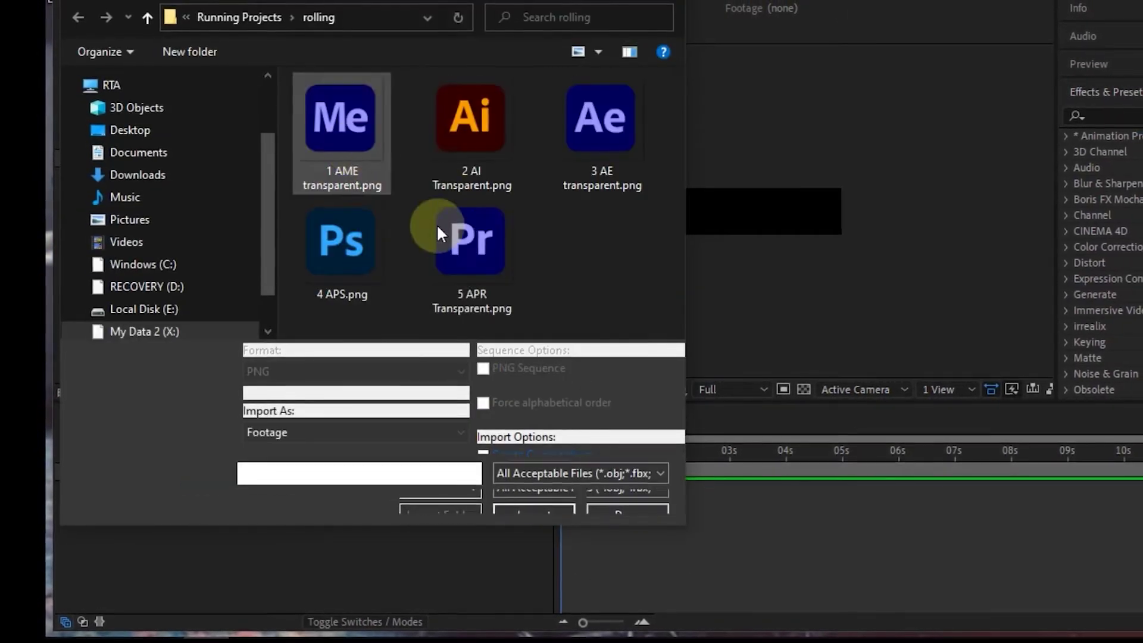
left_click(448, 234, "shift")
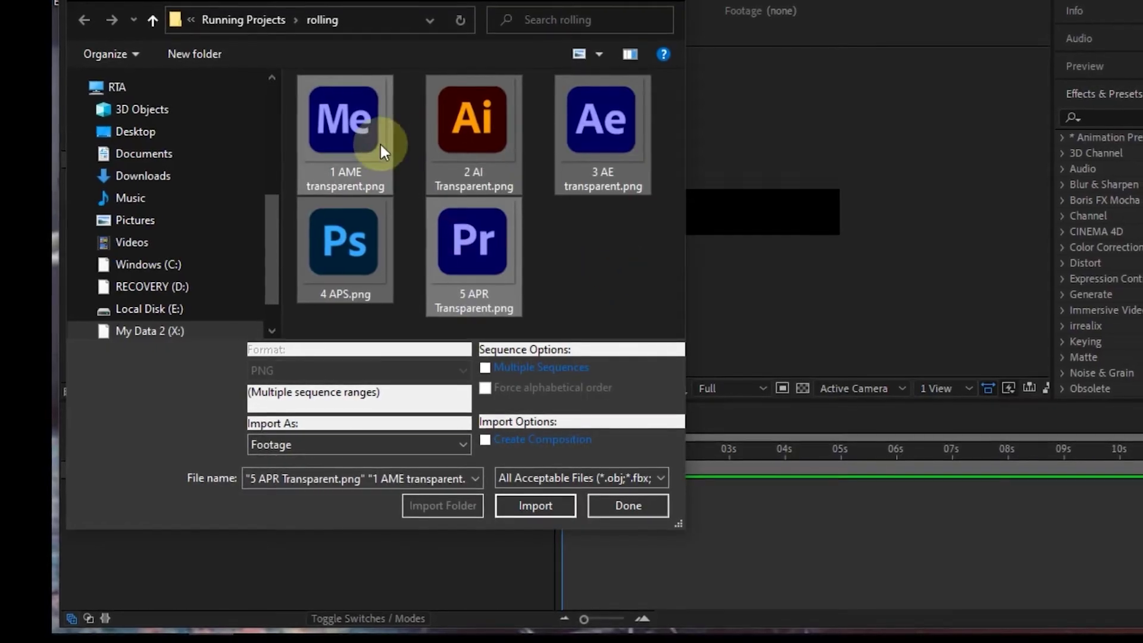
left_click(536, 505)
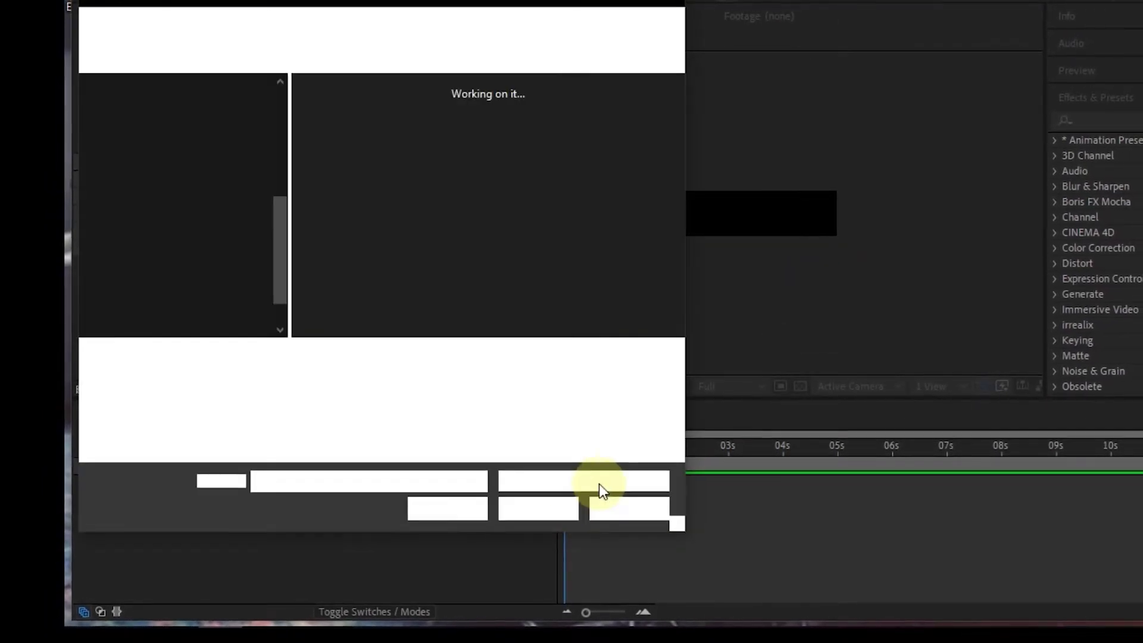
left_click(619, 510)
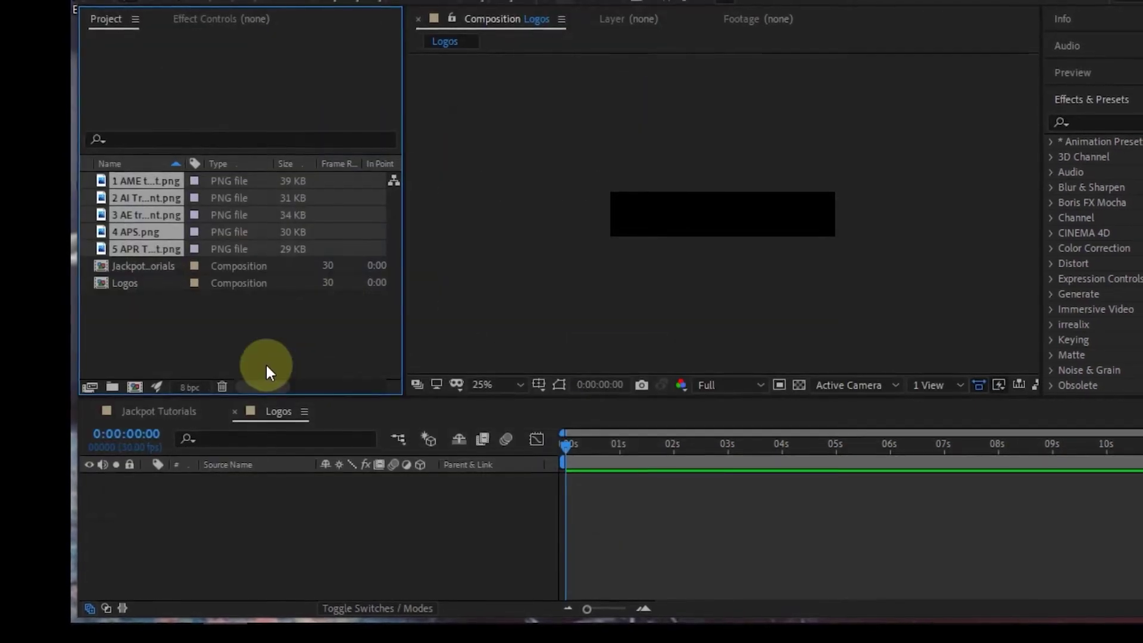
left_click(141, 182)
left_click(147, 248, "shift")
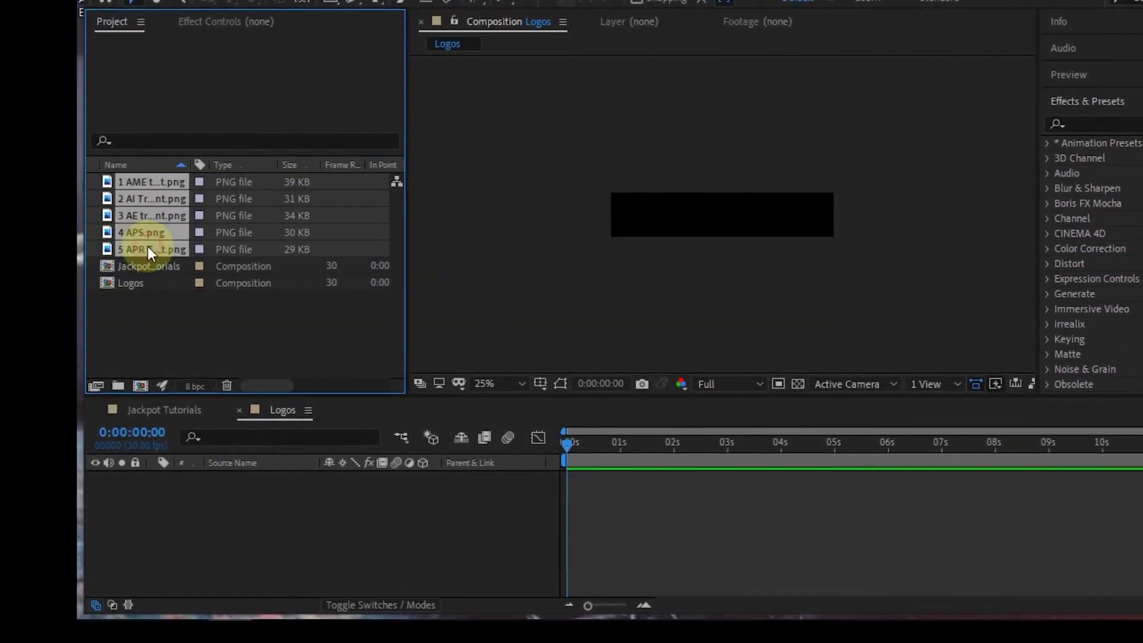
Add the five logos to the Logos comp and scale them all to 20%
left_click_drag(154, 235, 717, 215)
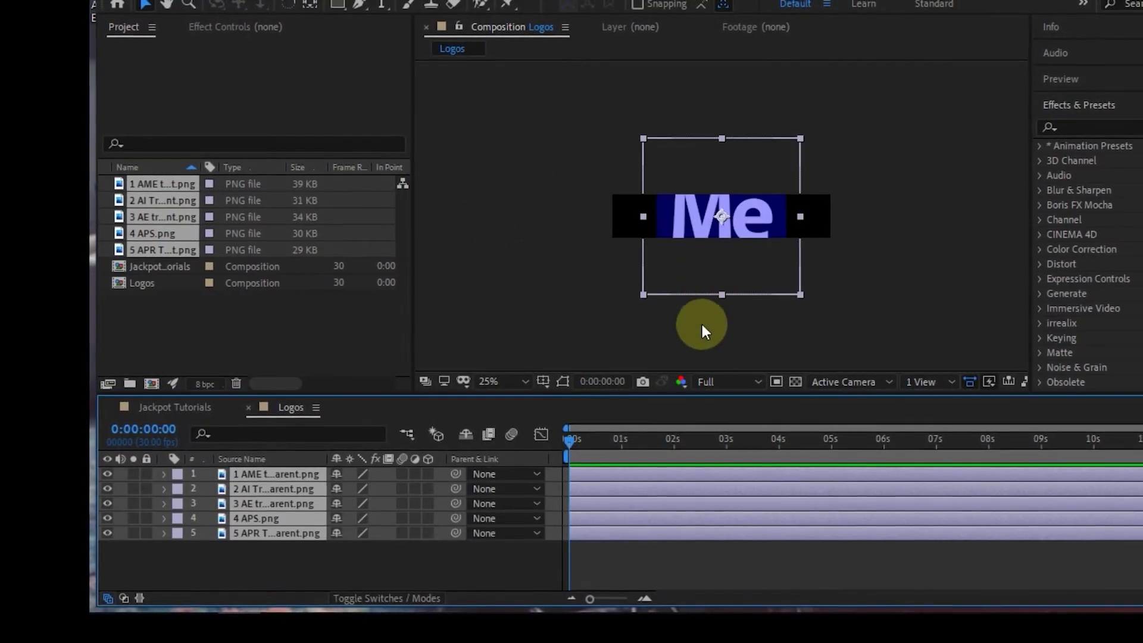
key("s")
scroll(357, 485, "down", 1)
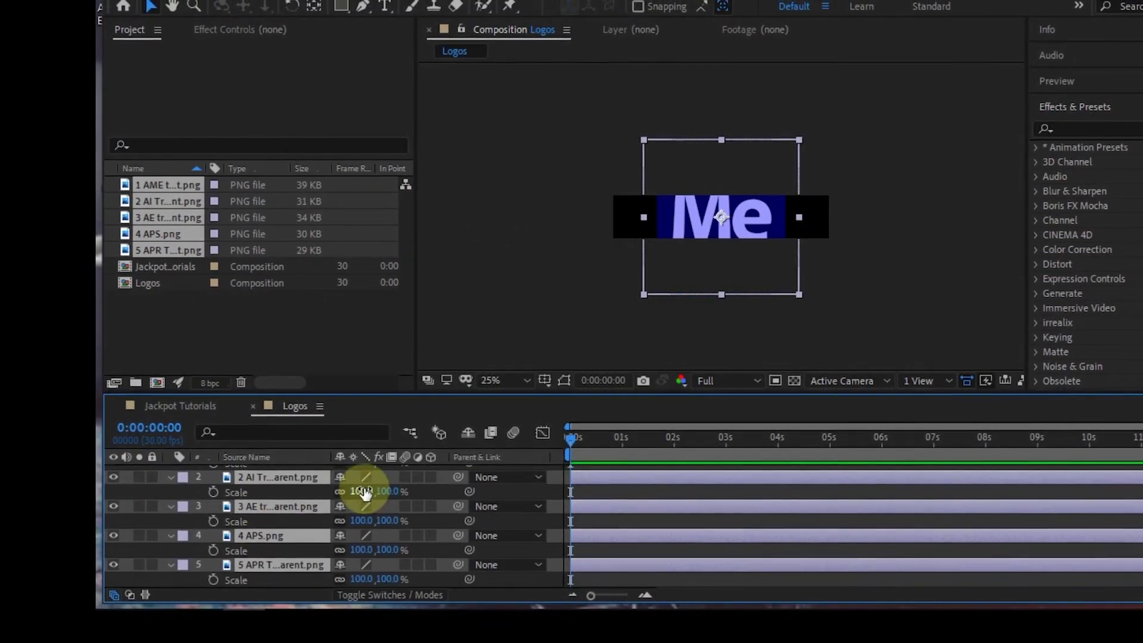
left_click(360, 492)
type("20")
key("Return")
scroll(655, 327, "up", 2)
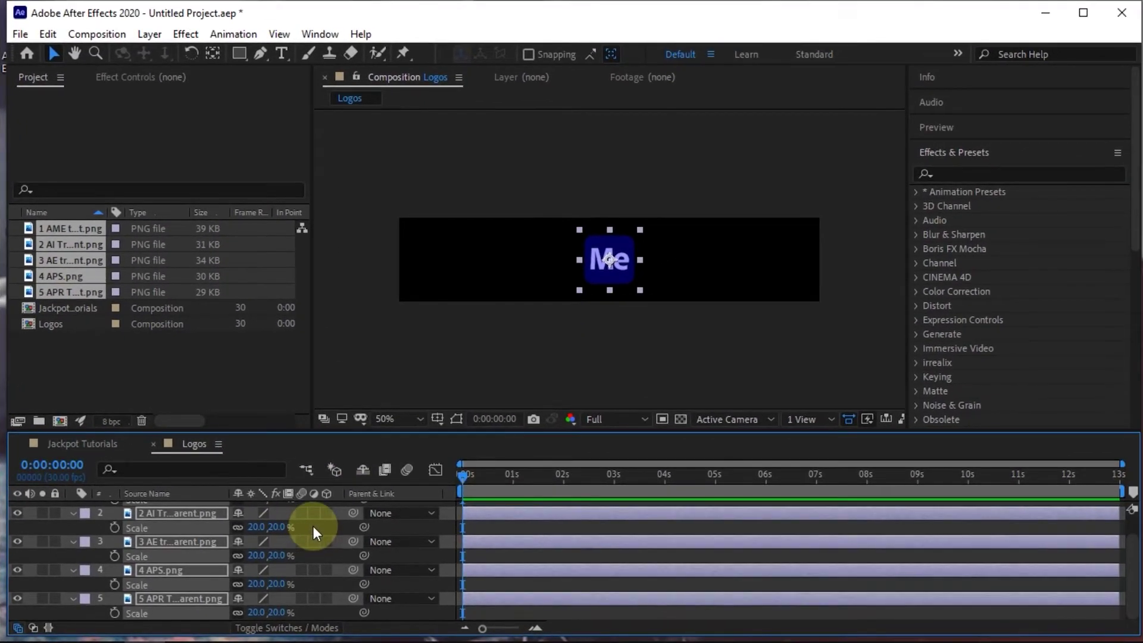
scroll(313, 526, "up", 1)
Reveal the logos' Position and move the Me logo to the left end of the row
left_click(202, 526)
left_click(334, 523)
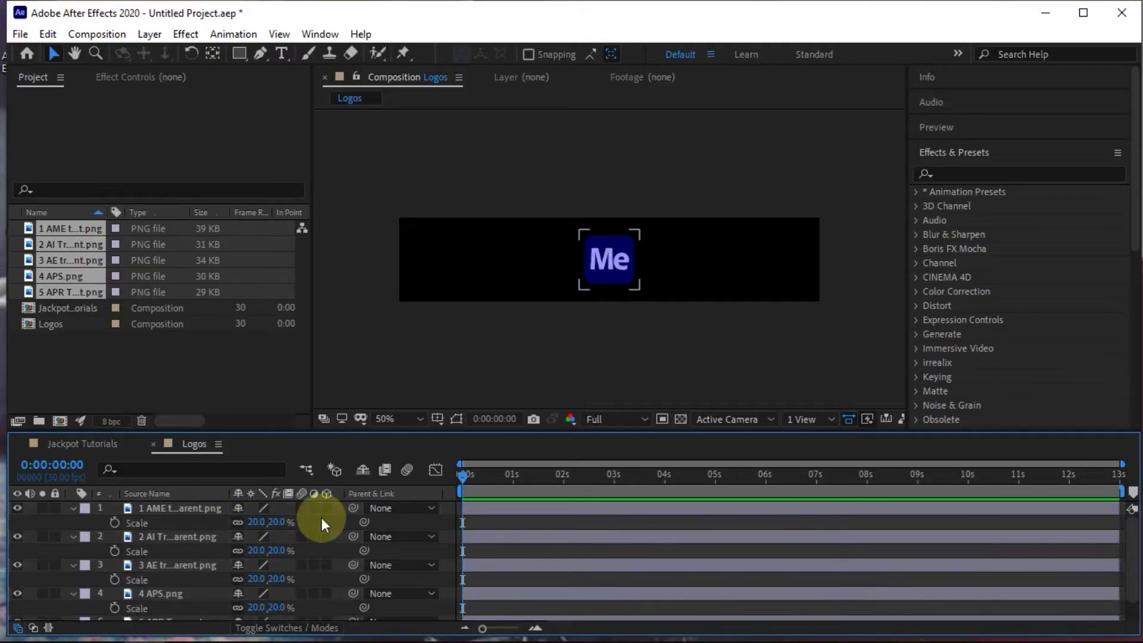
left_click(175, 508)
scroll(174, 600, "down", 1)
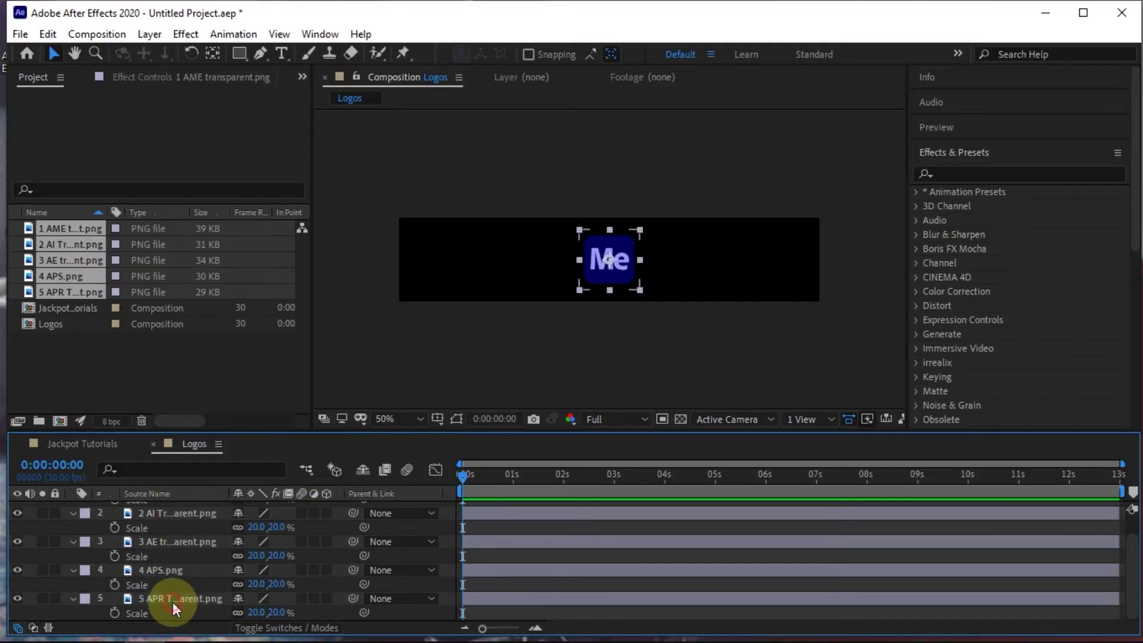
key("ctrl+a")
key("p")
left_click(302, 523)
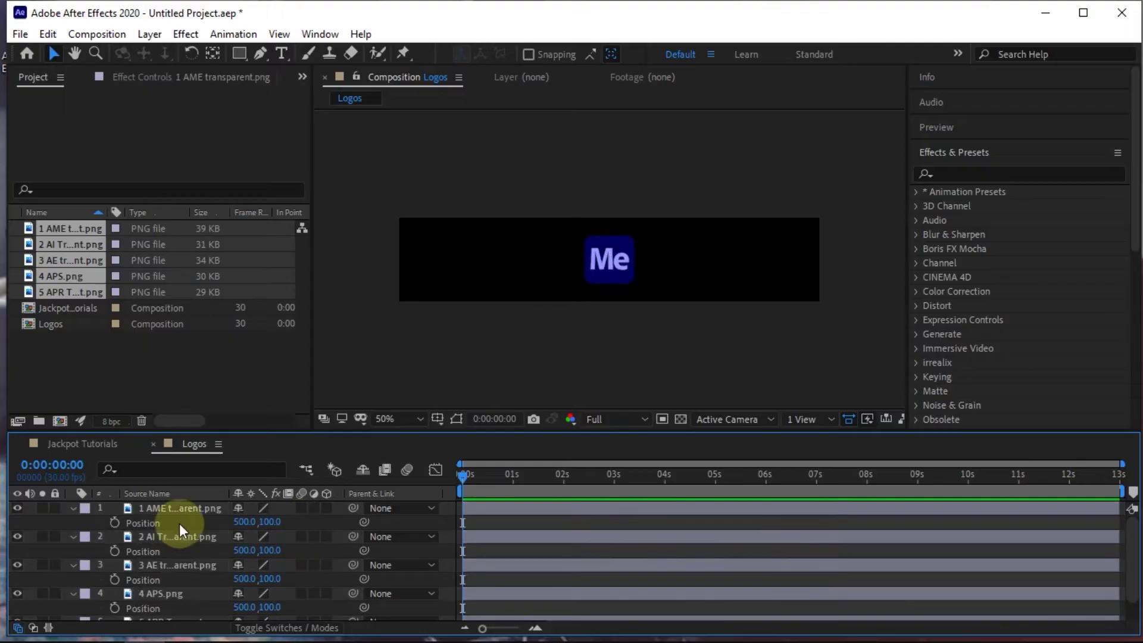
left_click(165, 508)
left_click_drag(609, 262, 451, 263)
Show the grid and the title/action safe margins in the viewer
left_click(437, 419)
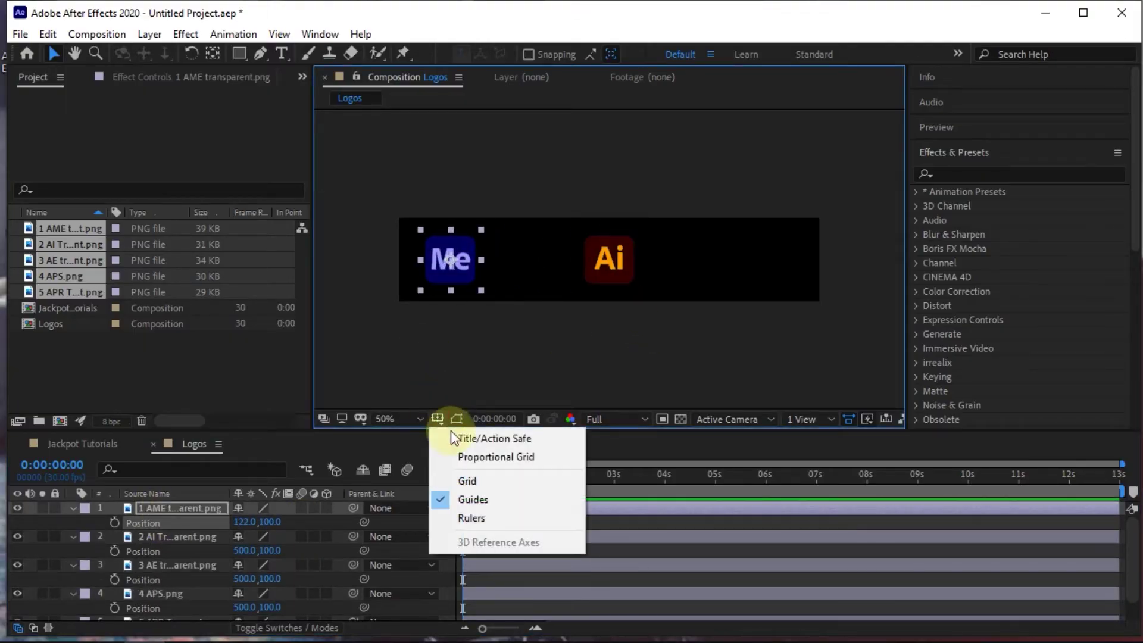
left_click(463, 480)
left_click(438, 419)
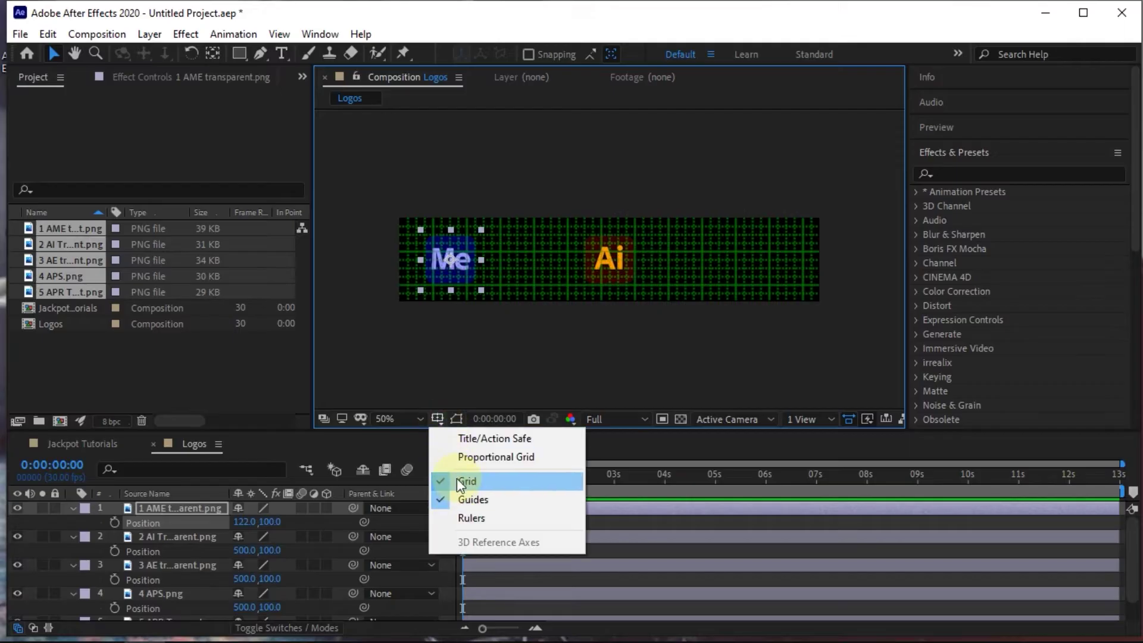
left_click(459, 439)
Space the remaining logos so the row sits at x 100, 300, 500, 700 and 900
scroll(478, 342, "up", 2)
scroll(478, 344, "down", 2)
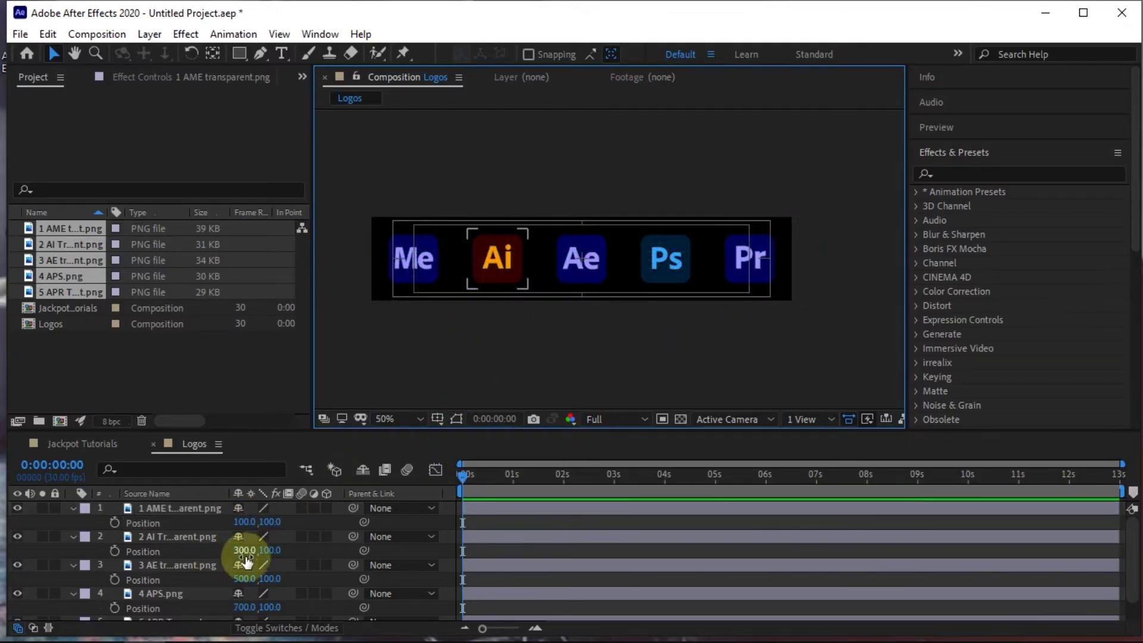
left_click(255, 601)
scroll(255, 602, "down", 1)
left_click(240, 602)
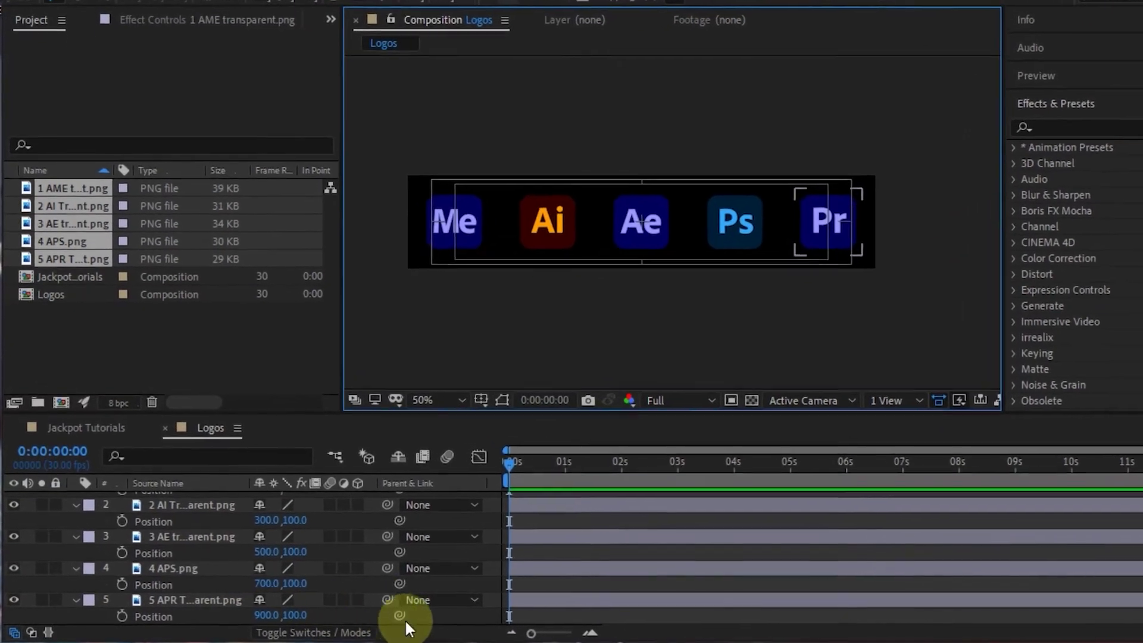
scroll(179, 536, "up", 1)
left_click(181, 501, "shift")
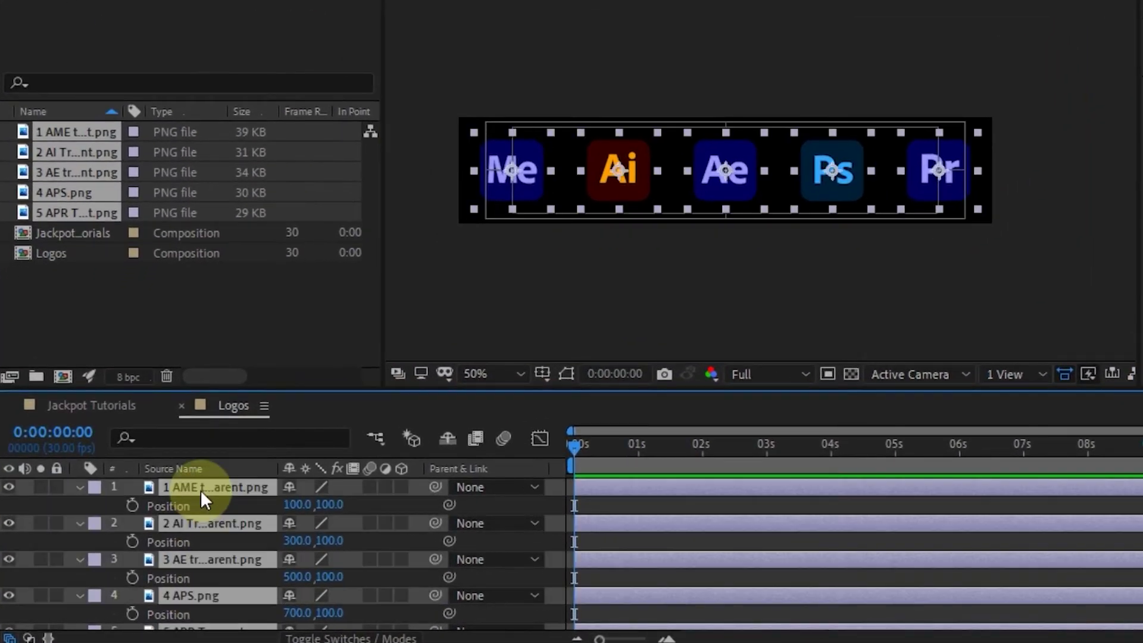
Add a comp-sized 1000 × 200 White Solid 1 and move it beneath the logo layers
key("p")
right_click(221, 598)
mouse_move(280, 372)
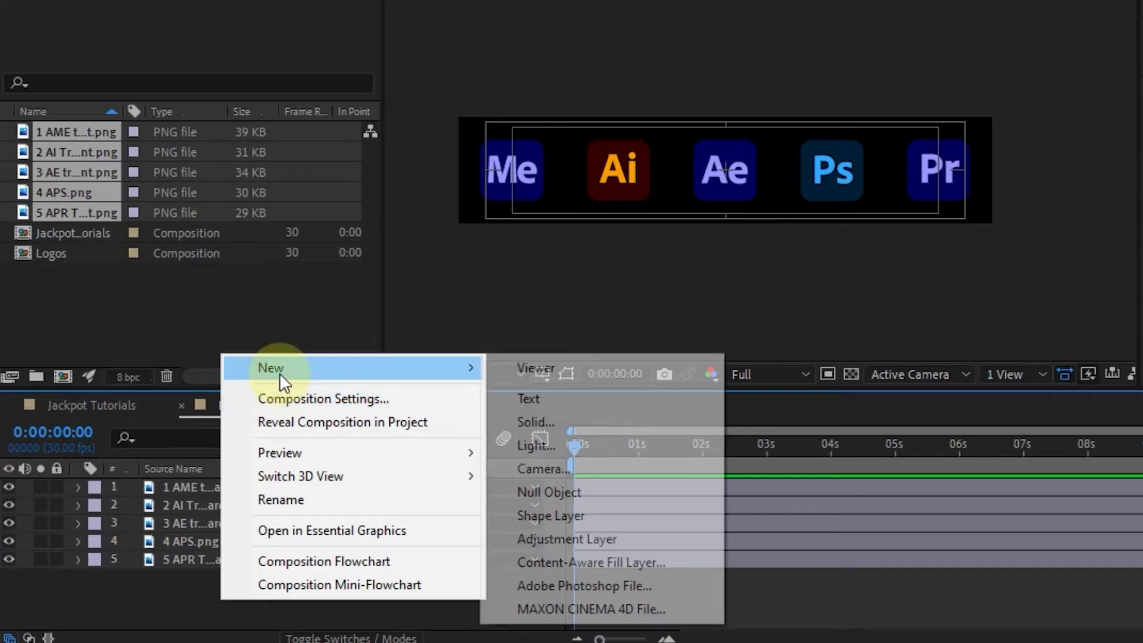
left_click(532, 420)
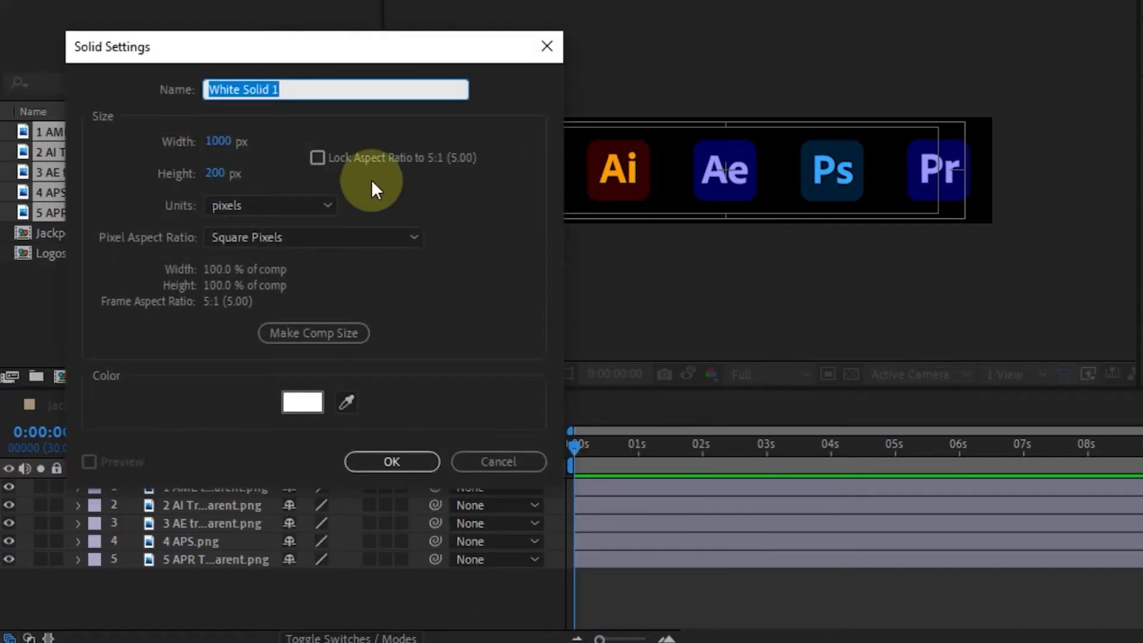
left_click(328, 342)
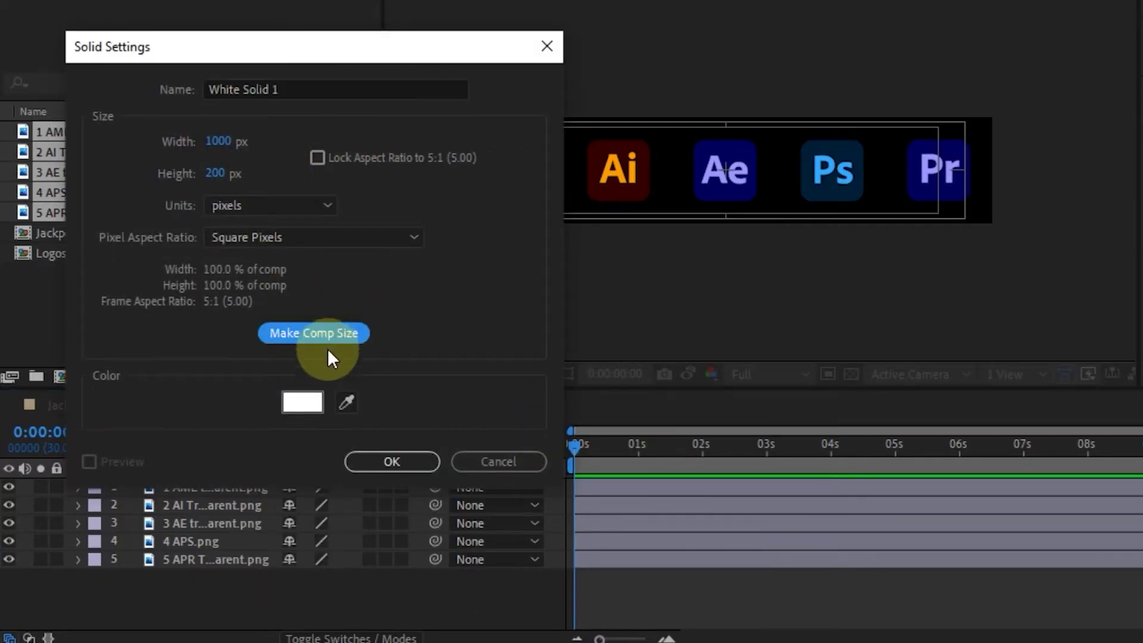
left_click(390, 462)
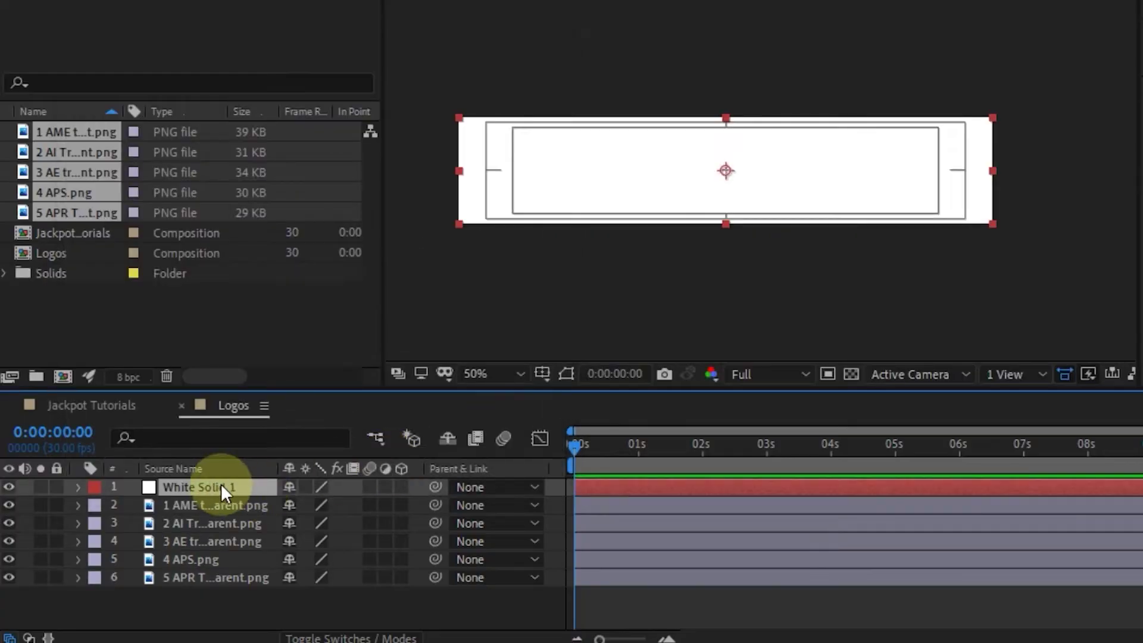
left_click_drag(215, 499, 216, 588)
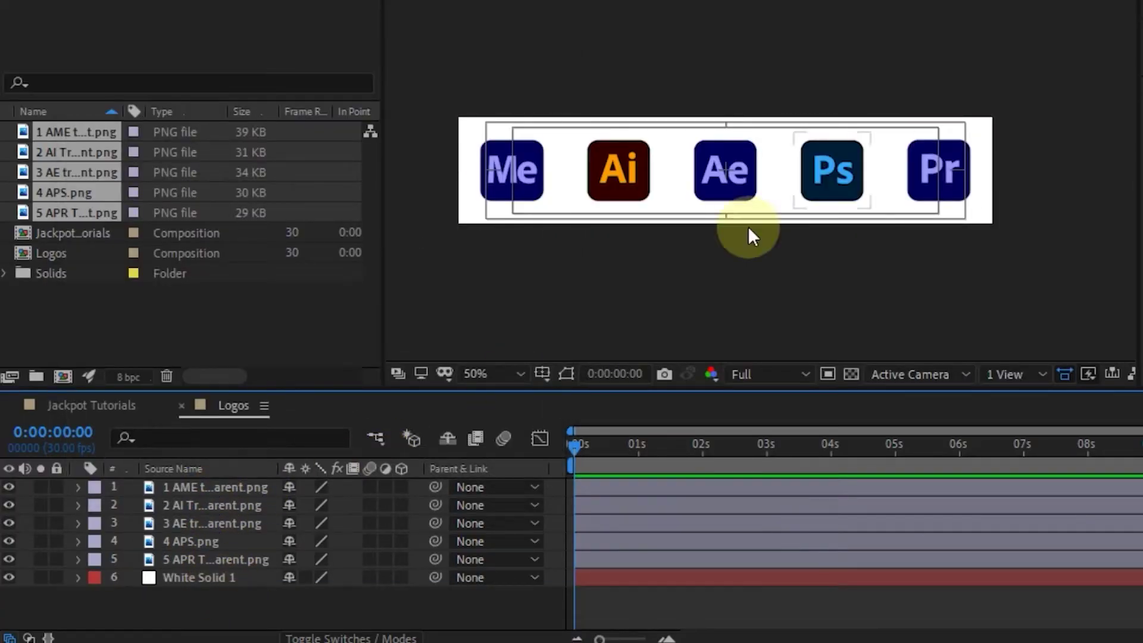
left_click(898, 254)
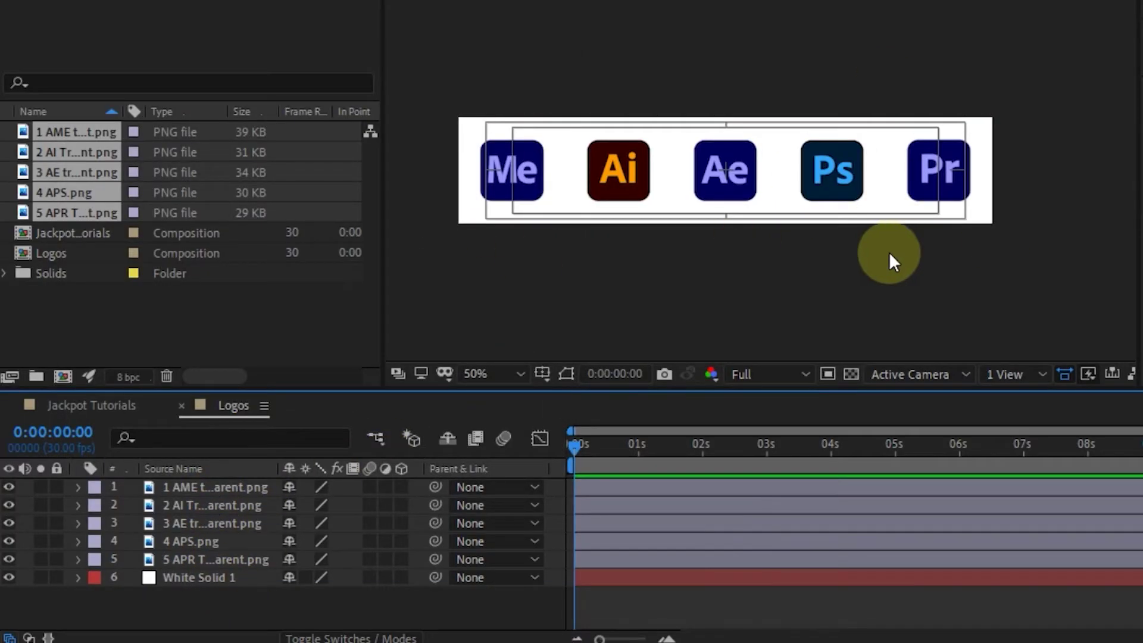
Set the Rotation of all five logo layers to 90° and deselect them
left_click(258, 489)
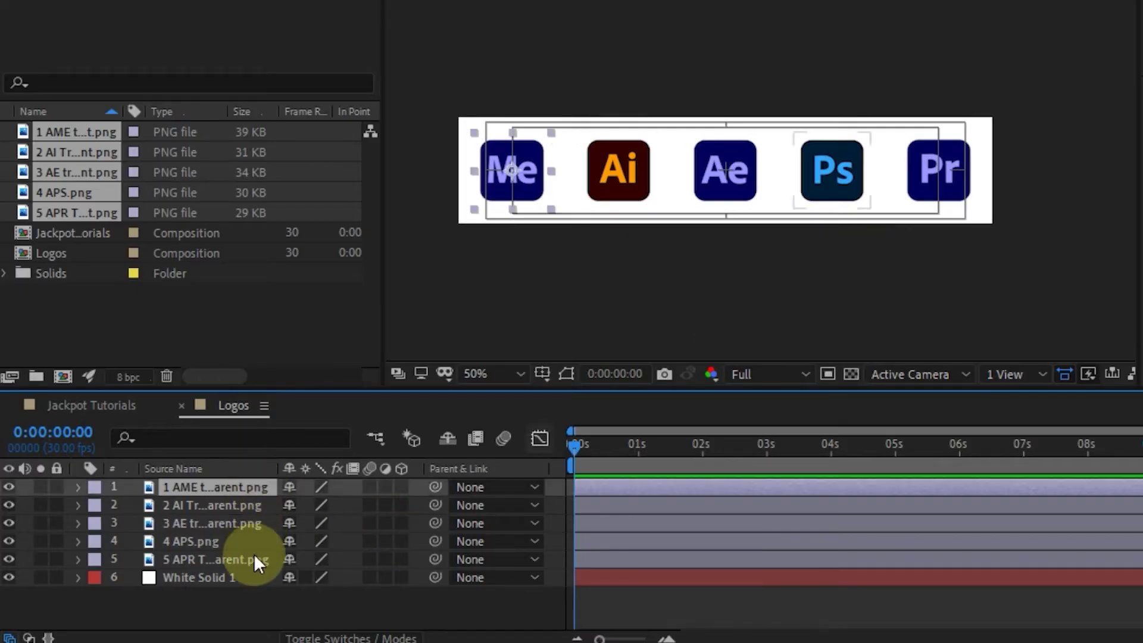
left_click(254, 554, "shift")
key("r")
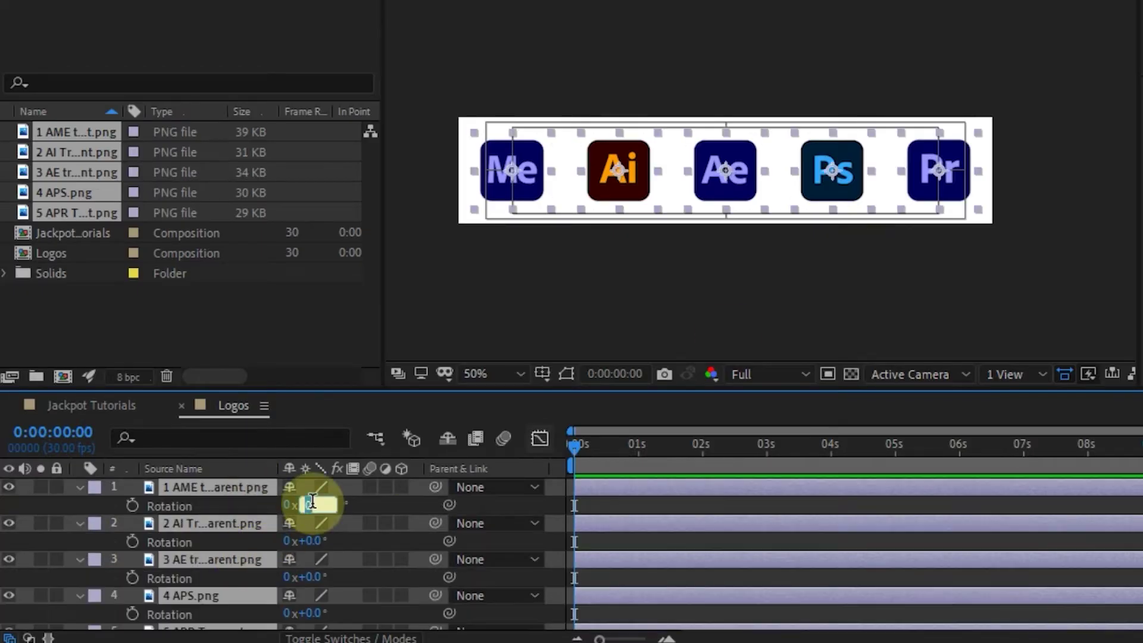
type("90")
key("Return")
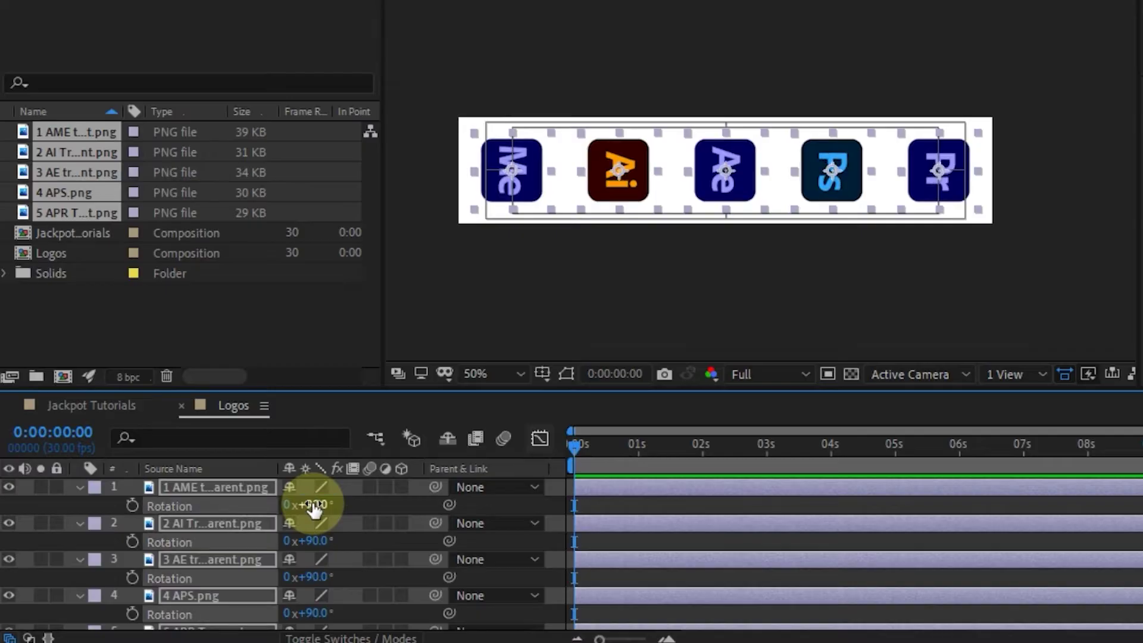
left_click(641, 293)
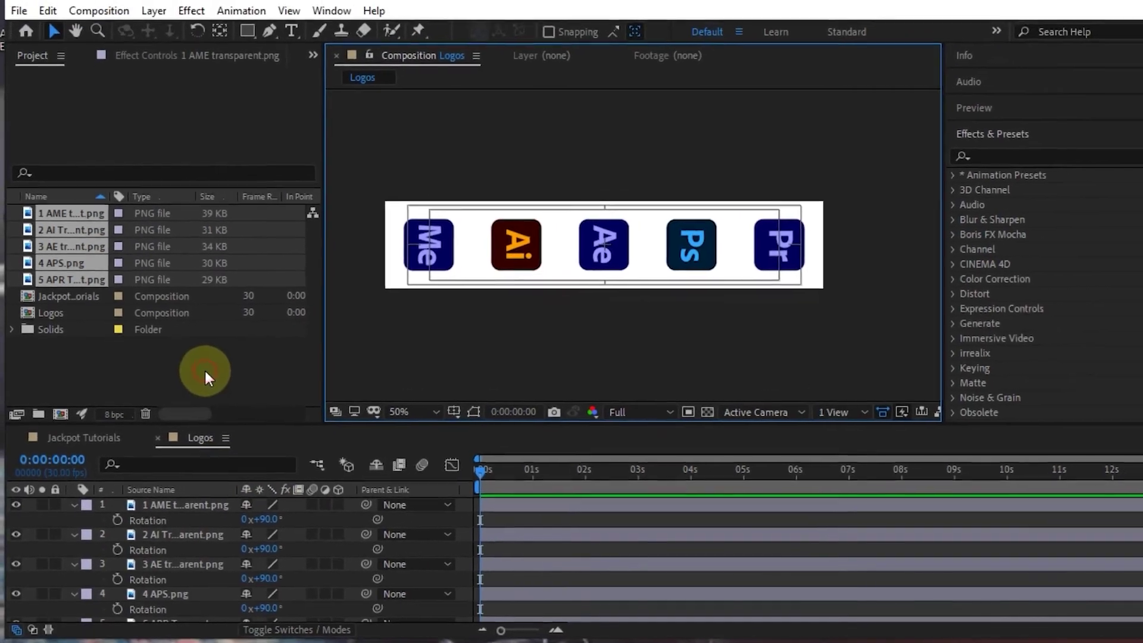
left_click(205, 369)
Drag the Logos comp into Jackpot Tutorials and show the title/action safe guides
left_click(84, 444)
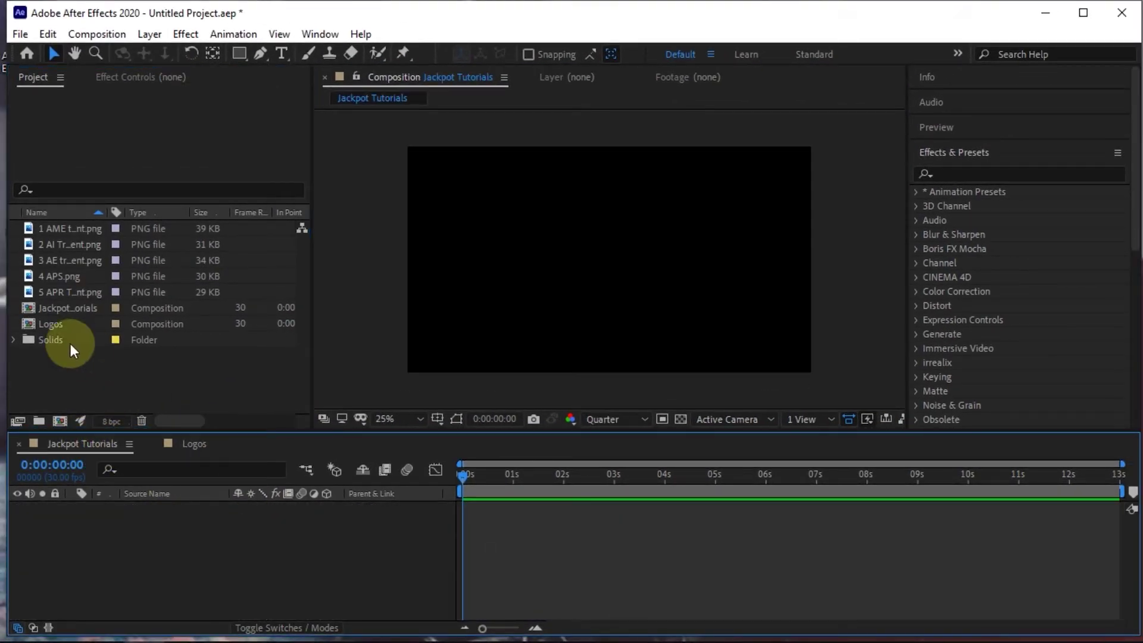
left_click_drag(55, 326, 616, 262)
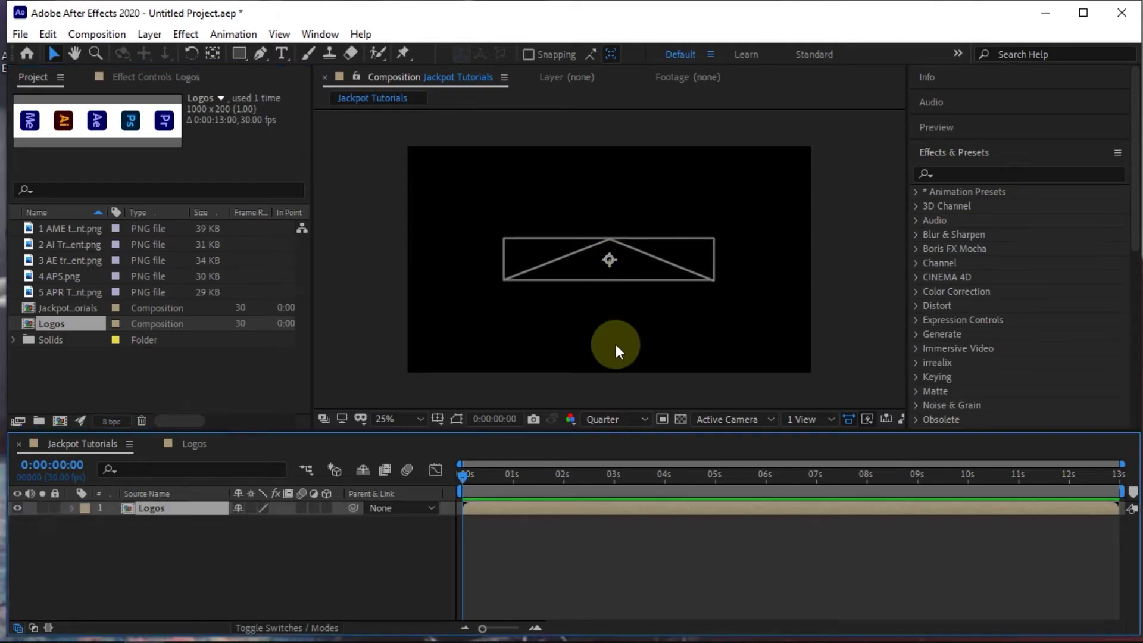
left_click(438, 418)
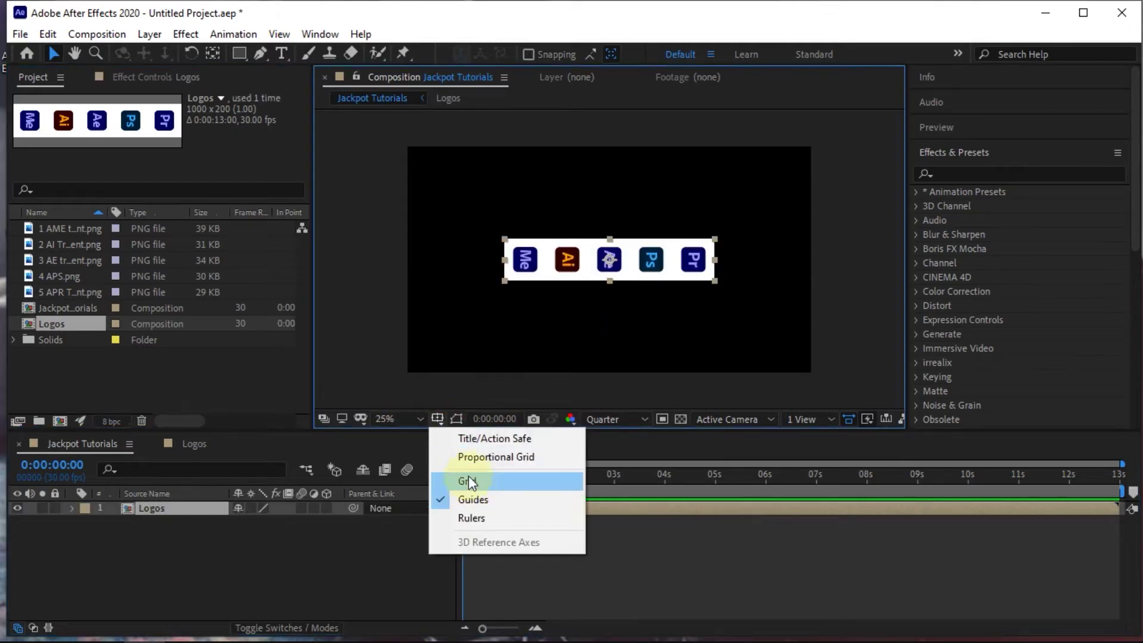
left_click(470, 438)
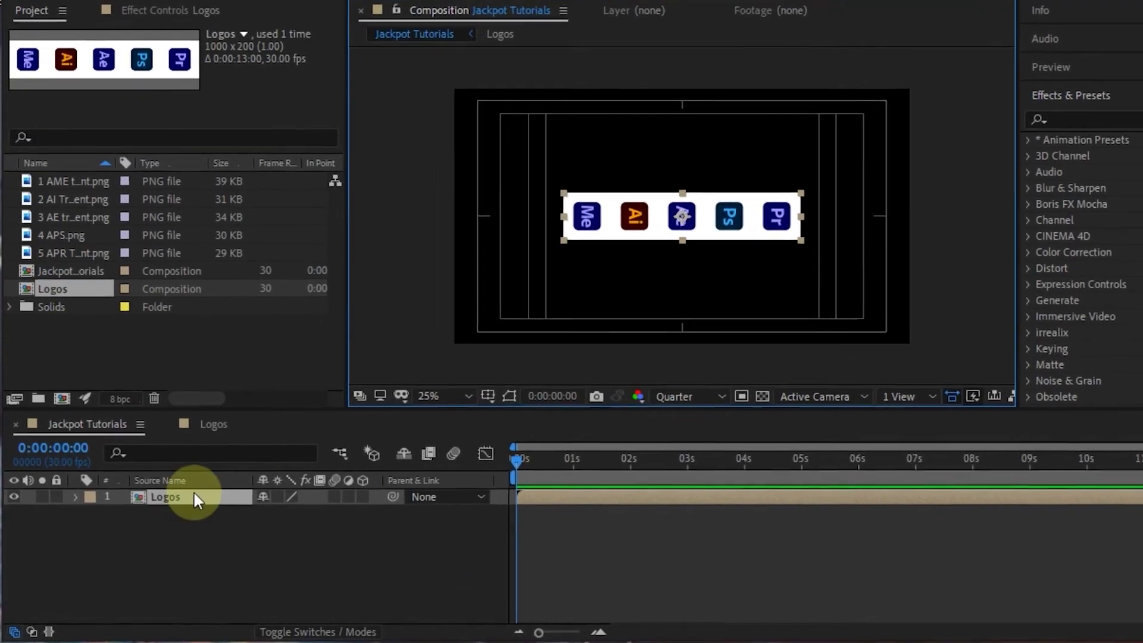
Set the Logos layer's rotation to -90° so the strip stands vertical
key("r")
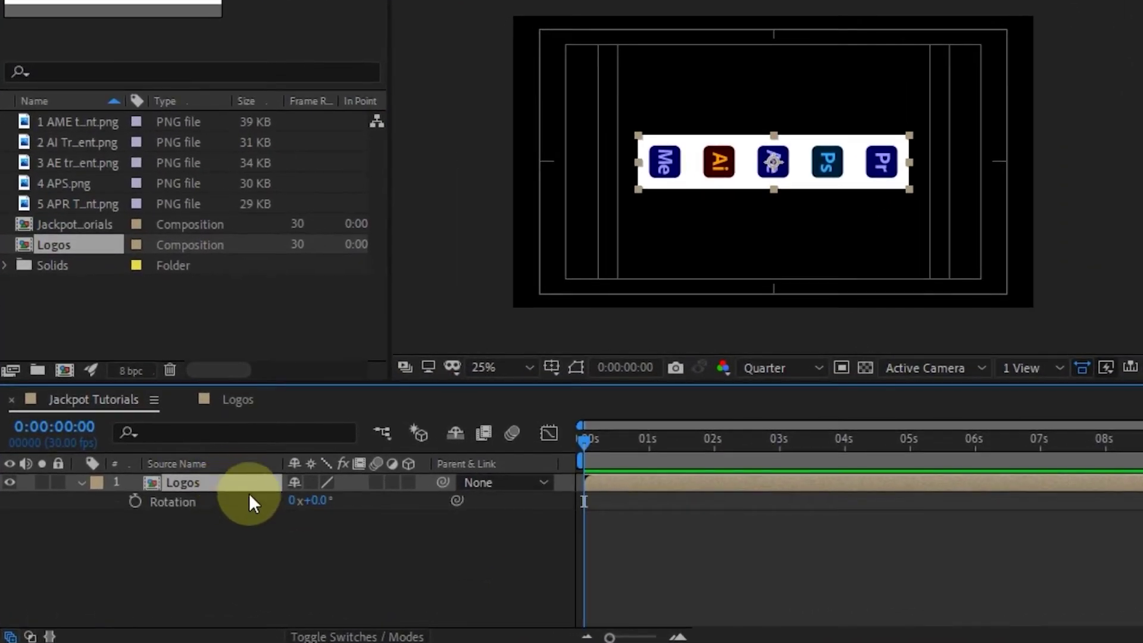
left_click(316, 500)
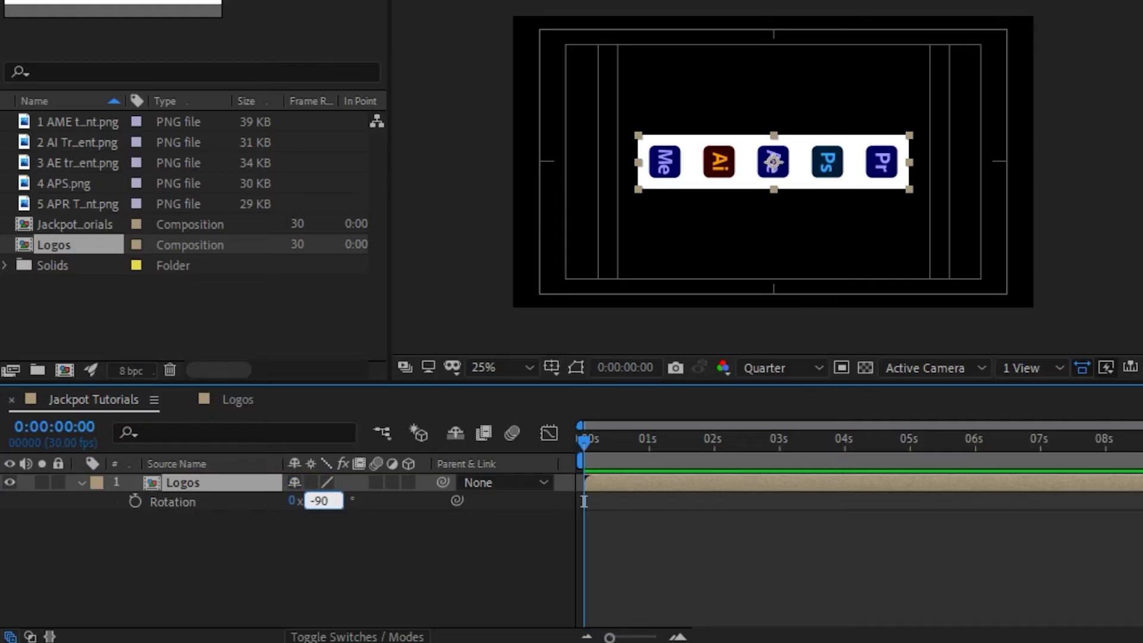
left_click(316, 500)
left_click(870, 8)
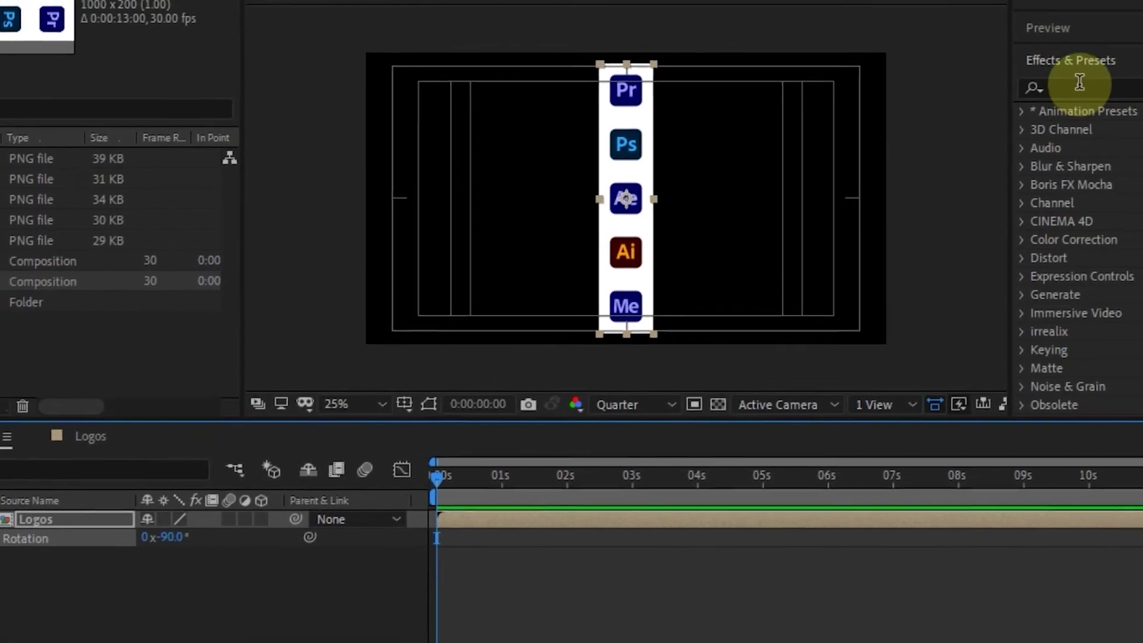
Search 'cc cy' in Effects & Presets and apply CC Cylinder to the Logos layer
left_click(1002, 107)
type("cc")
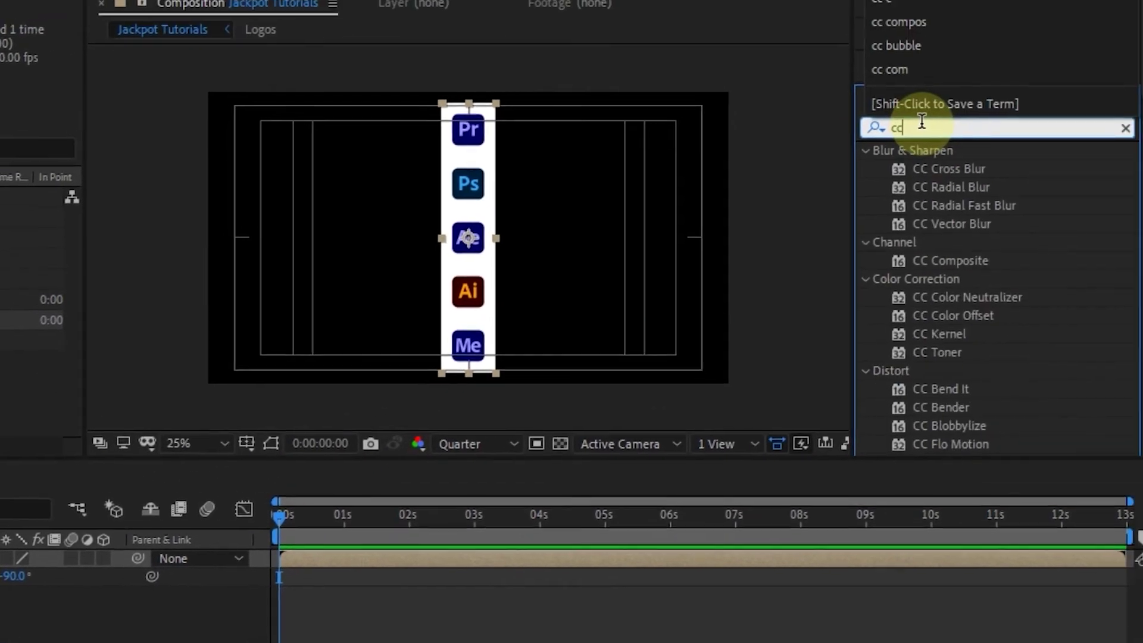
type(" cy")
left_click(944, 168)
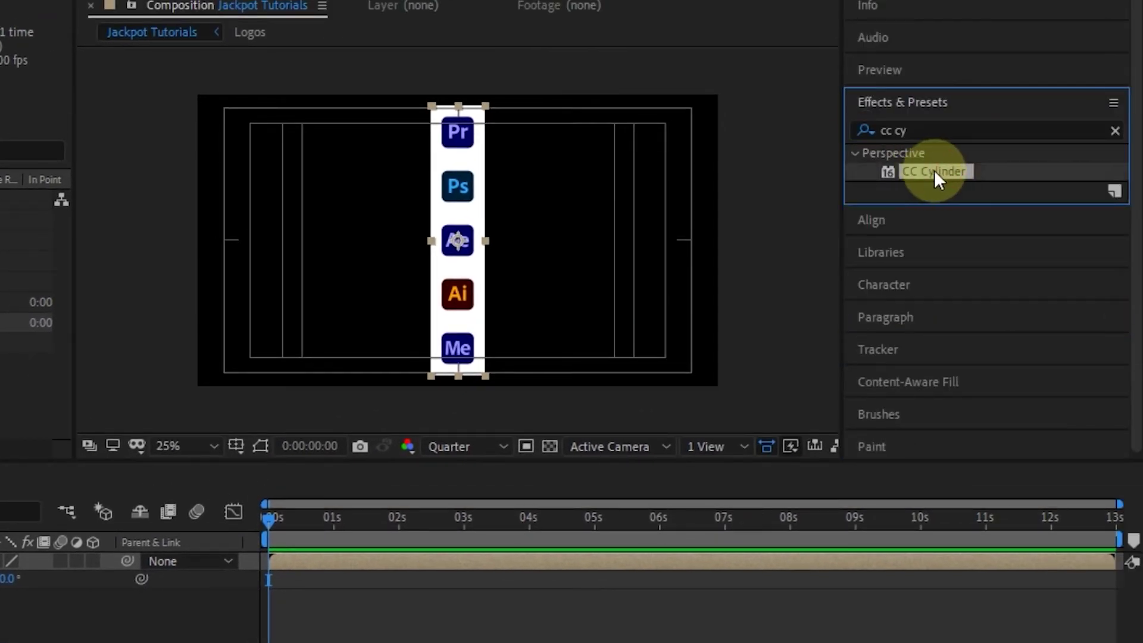
left_click_drag(933, 170, 33, 532)
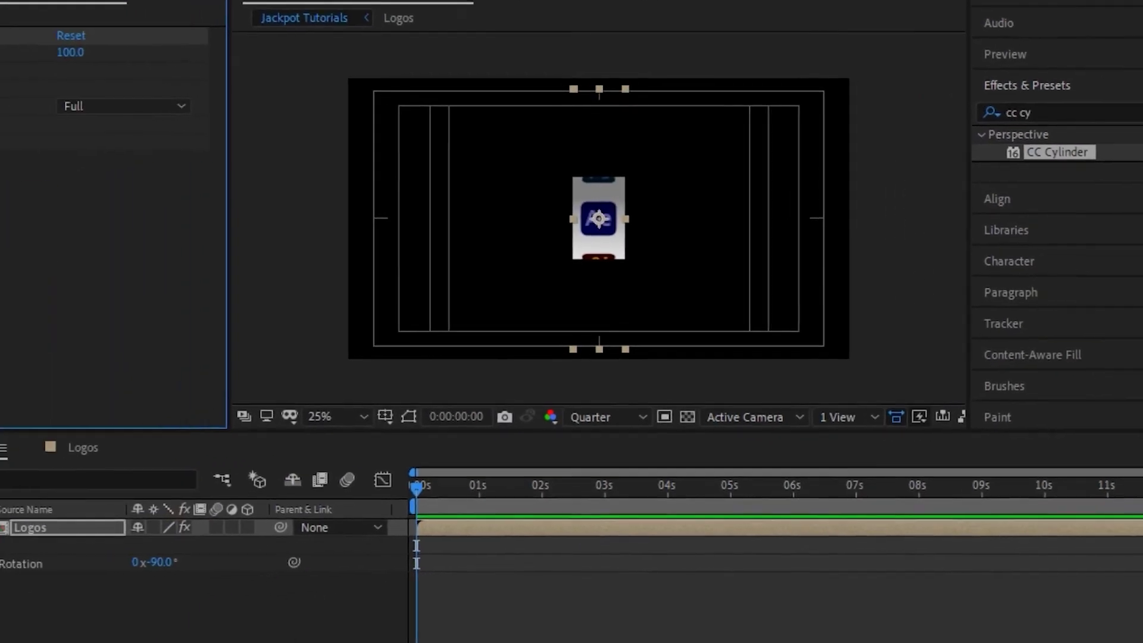
Set CC Cylinder's Light Intensity to 150 and Light Direction to 60°
left_click(30, 108)
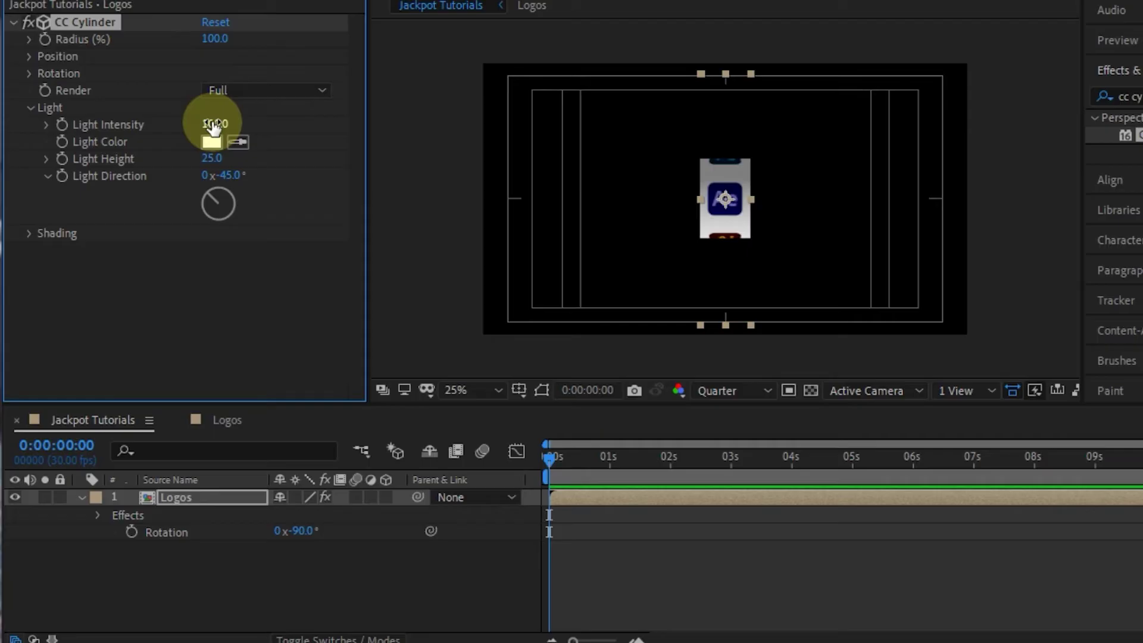
type("1")
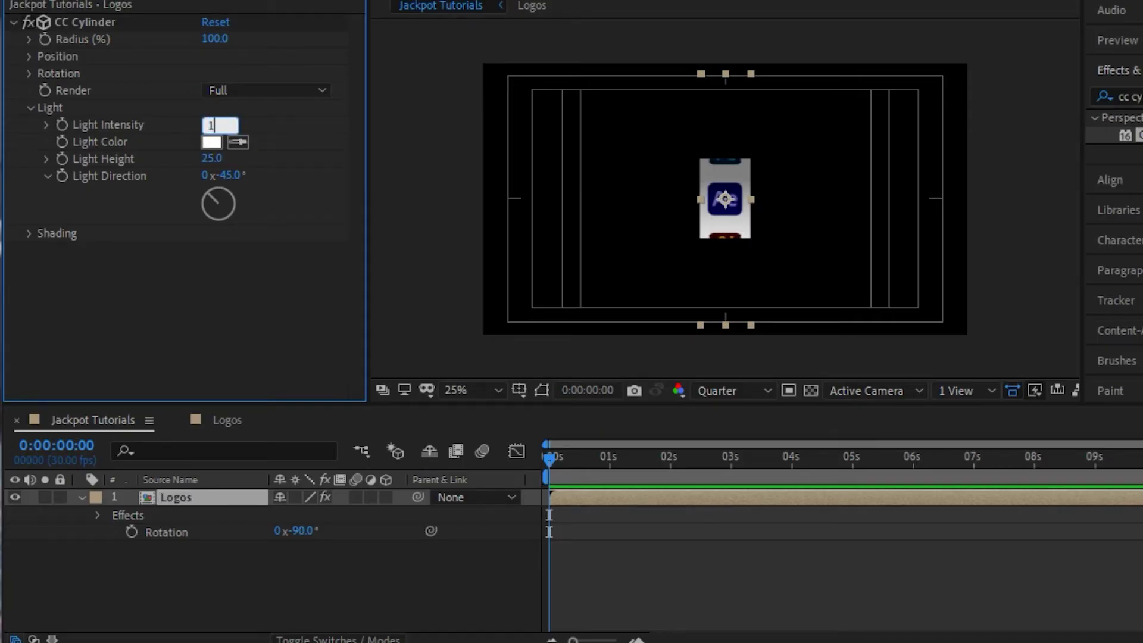
type("50")
key("Return")
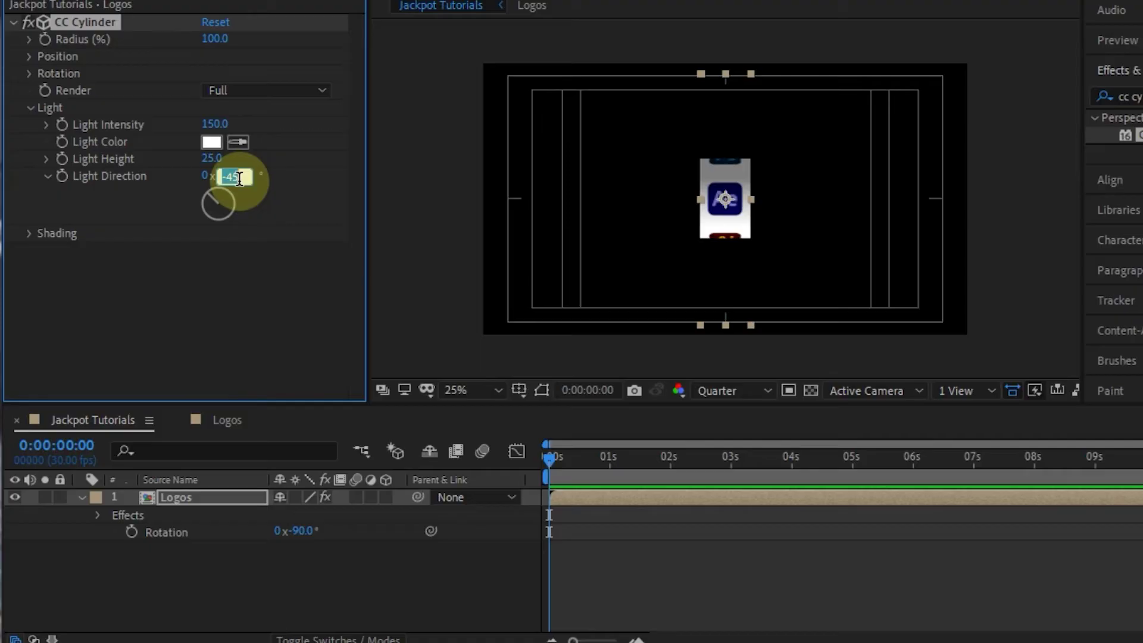
type("60")
left_click(71, 143)
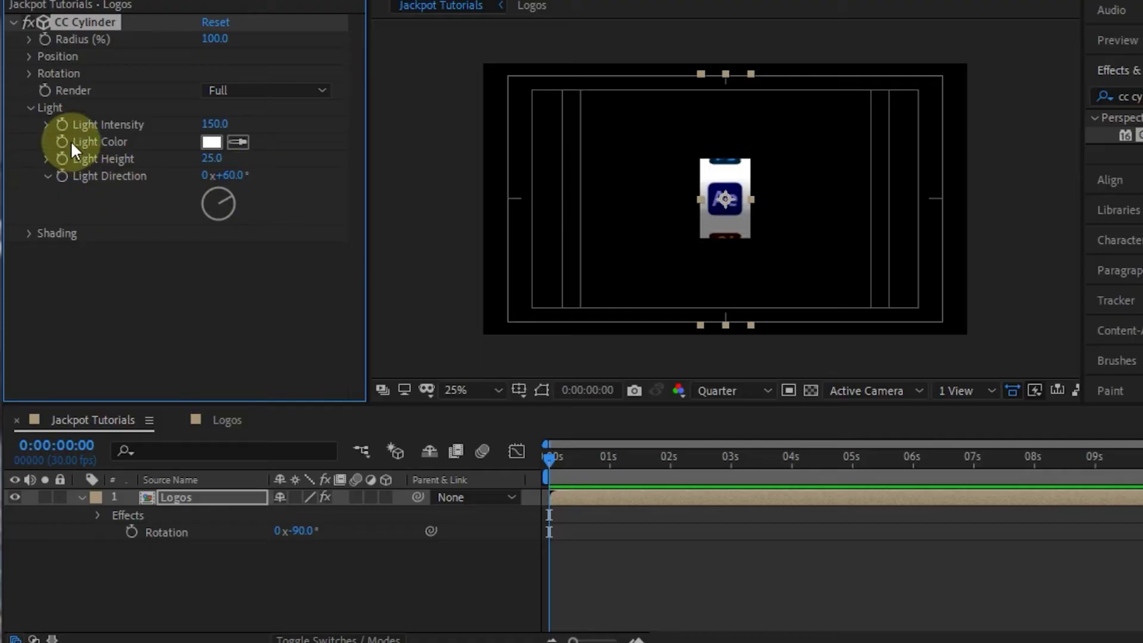
left_click(31, 109)
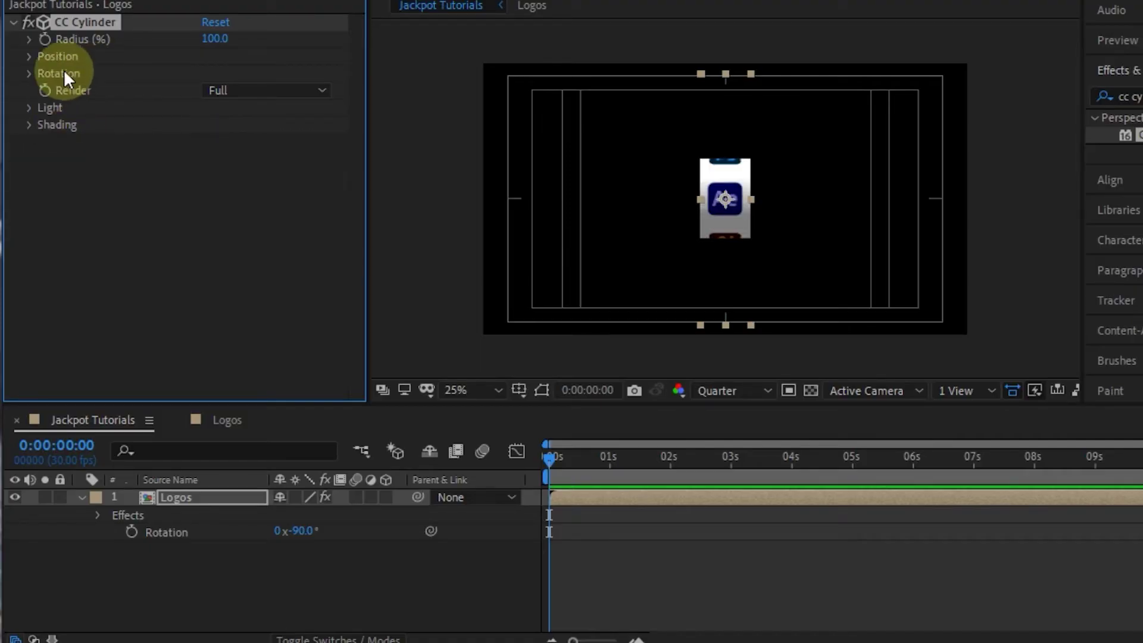
Keyframe CC Cylinder Rotation Y from 0 at 0:00:00:29 to 8 turns at 0:00:03:00
left_click(30, 71)
left_click_drag(545, 460, 608, 466)
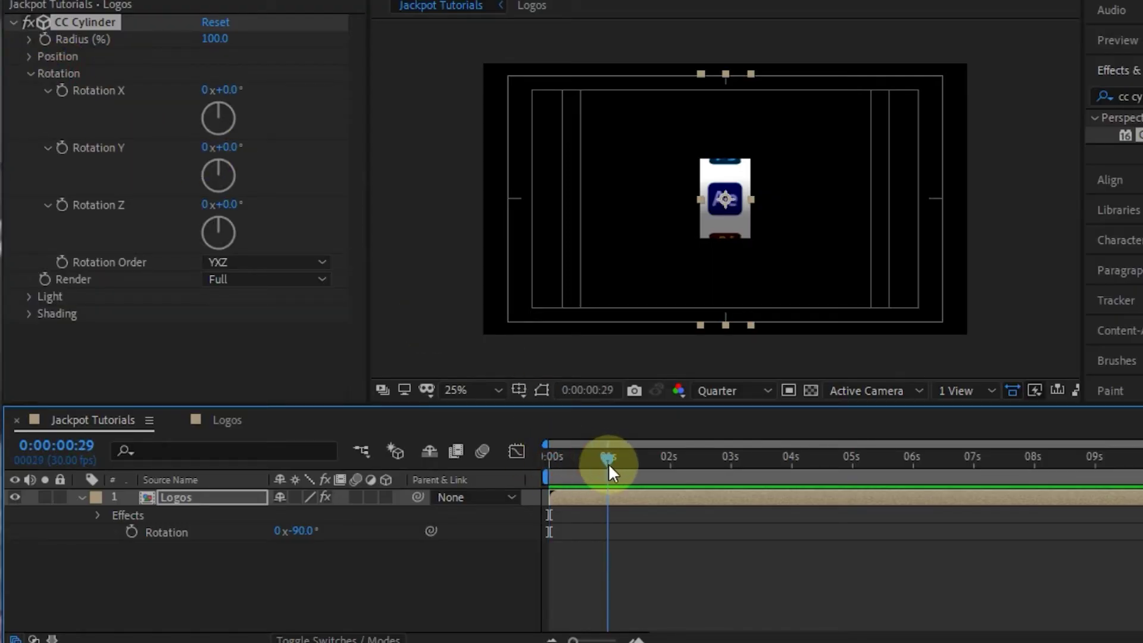
left_click(62, 146)
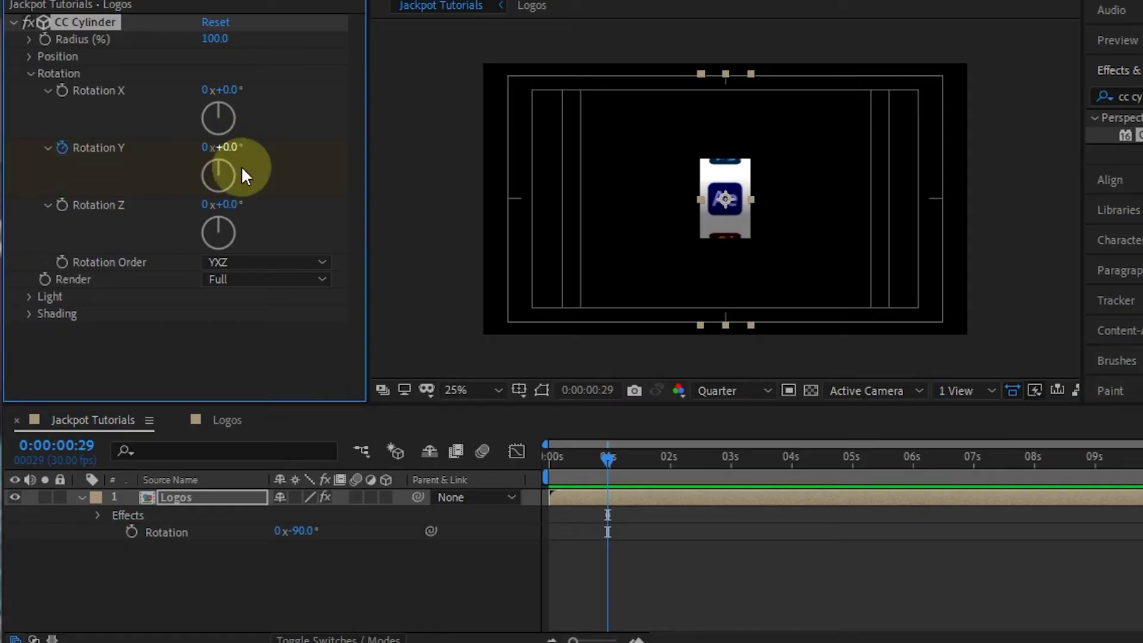
left_click_drag(610, 458, 733, 468)
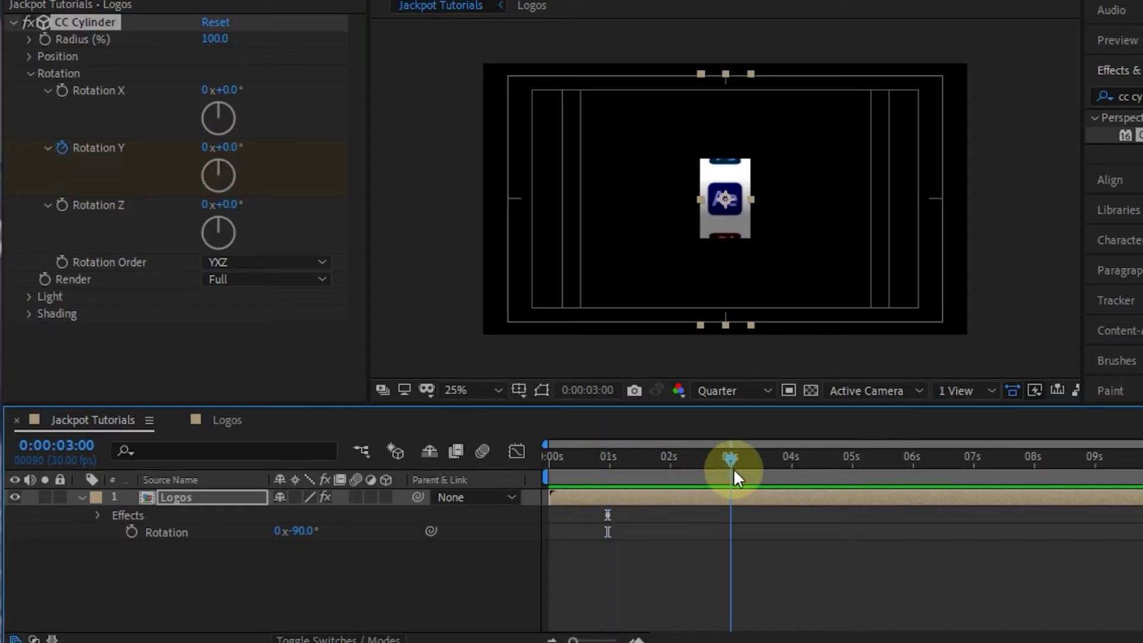
left_click(230, 153)
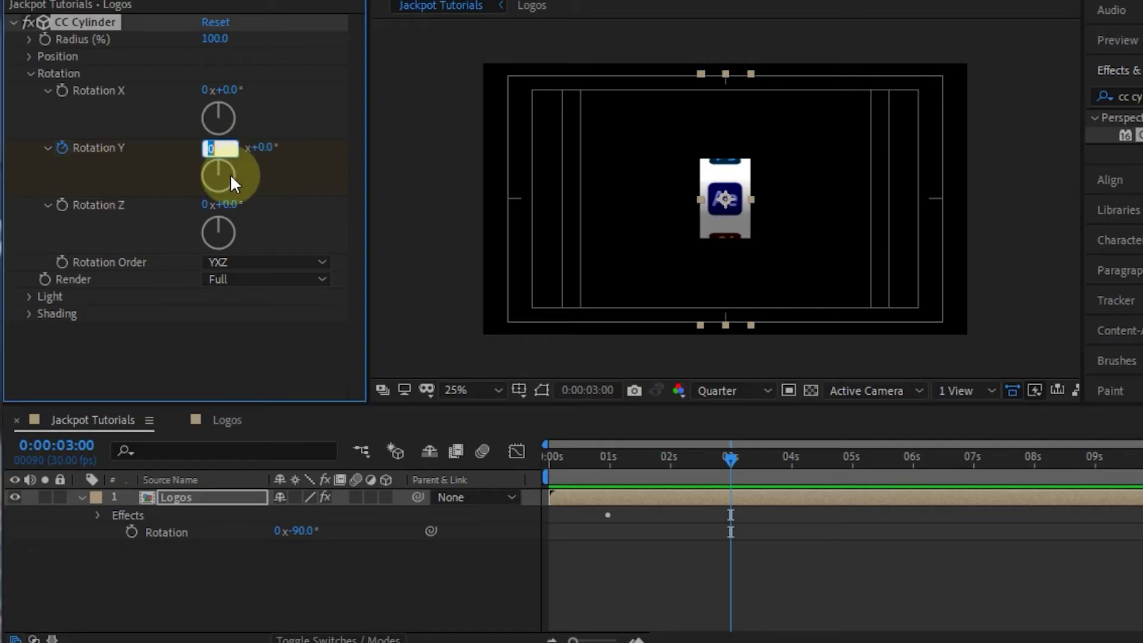
type("8")
key("Return")
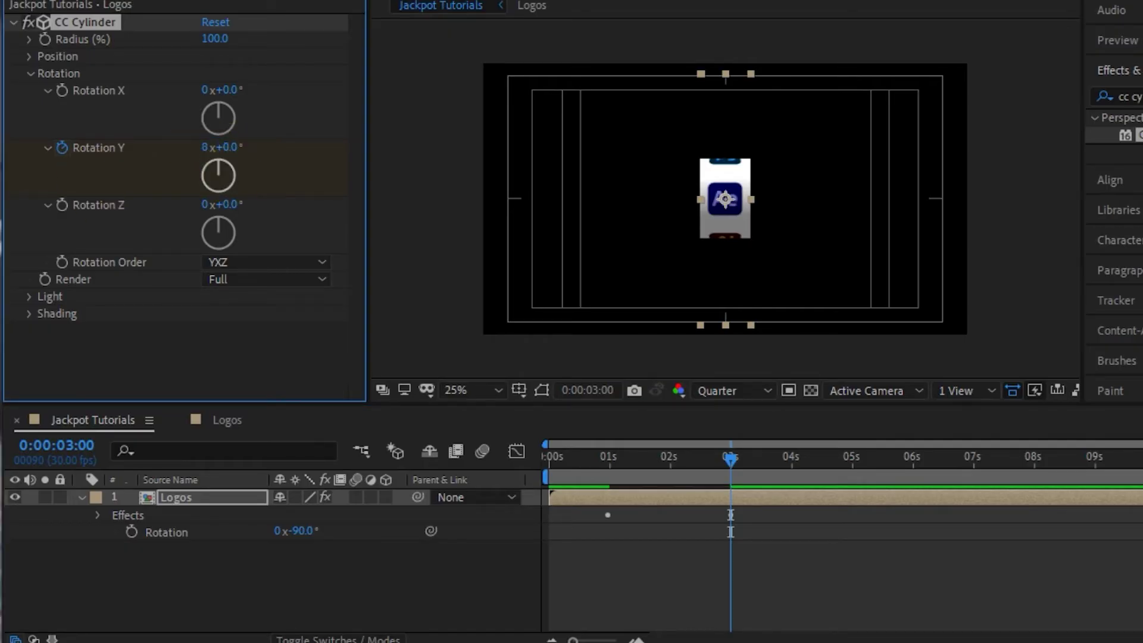
left_click(186, 497)
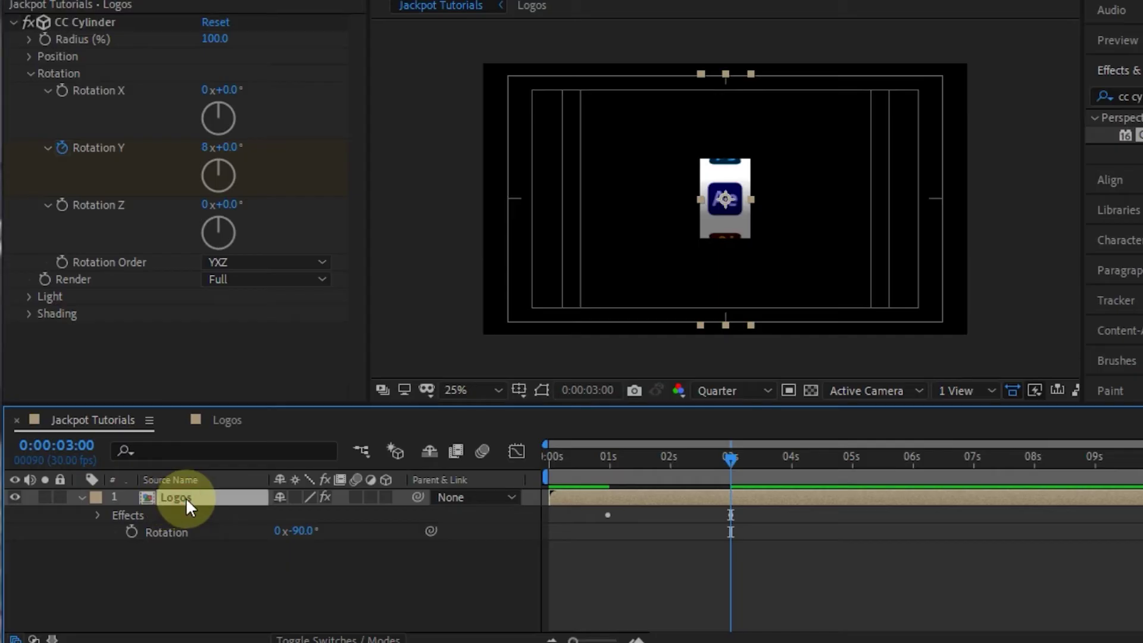
key("u")
left_click(726, 544)
Apply Easy Ease to both Rotation Y keyframes
right_click(606, 532)
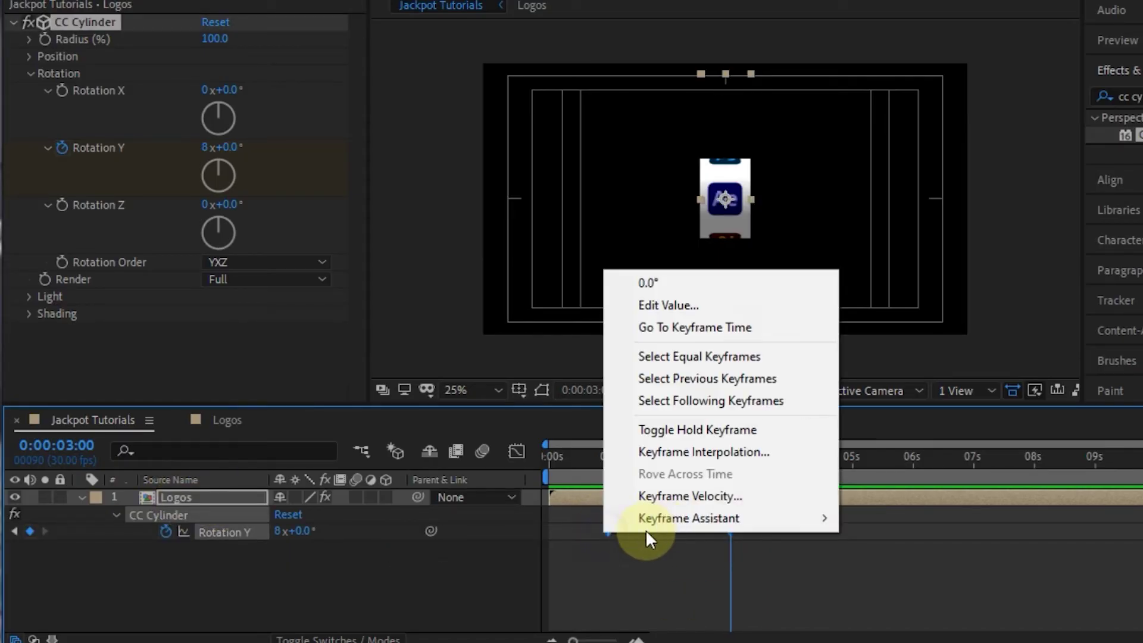
mouse_move(685, 519)
left_click(863, 385)
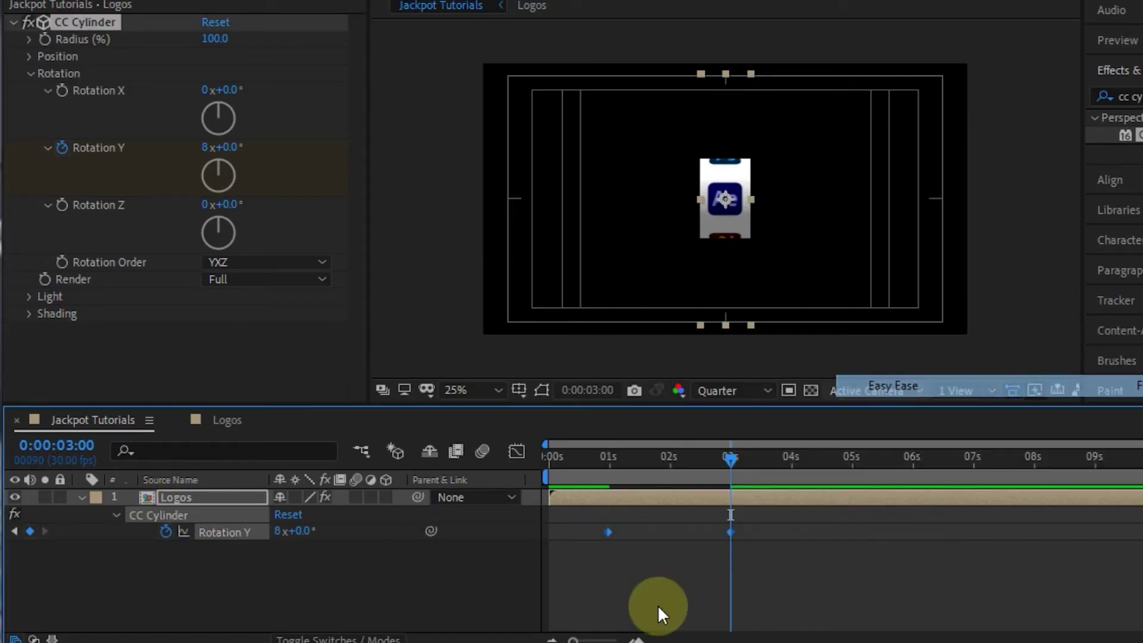
In the Graph Editor, drag the end influence handle left so the spin peaks early, then preview
left_click(517, 450)
left_click_drag(708, 592, 665, 591)
left_click(608, 463)
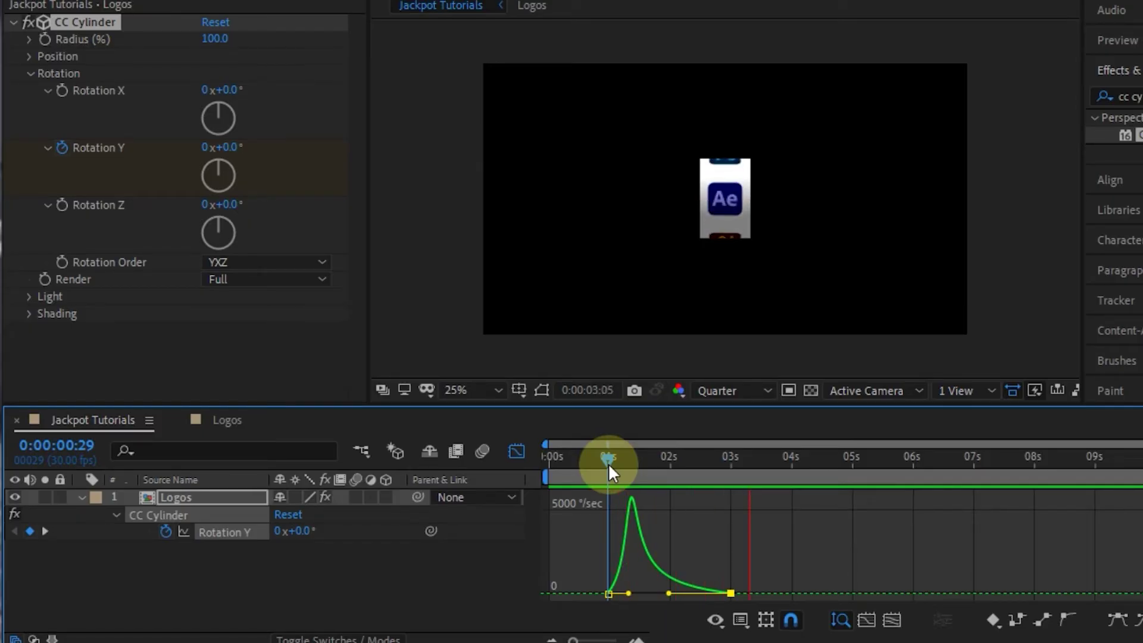
key("space")
left_click(517, 450)
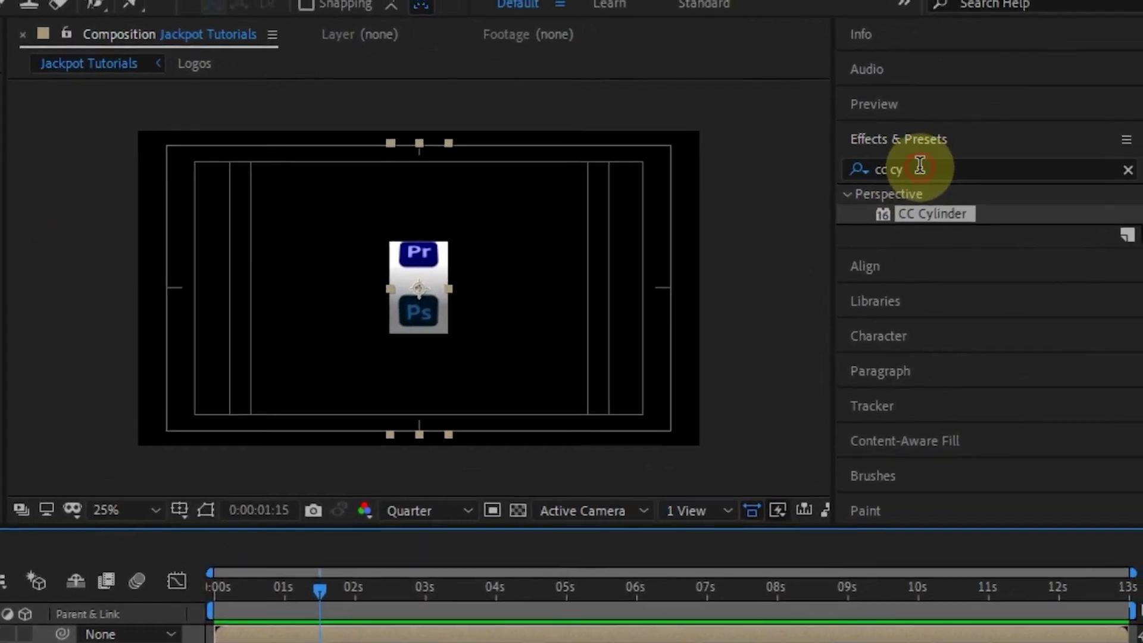
Apply the CC Force Motion Blur effect to the Logos layer
left_click(991, 147)
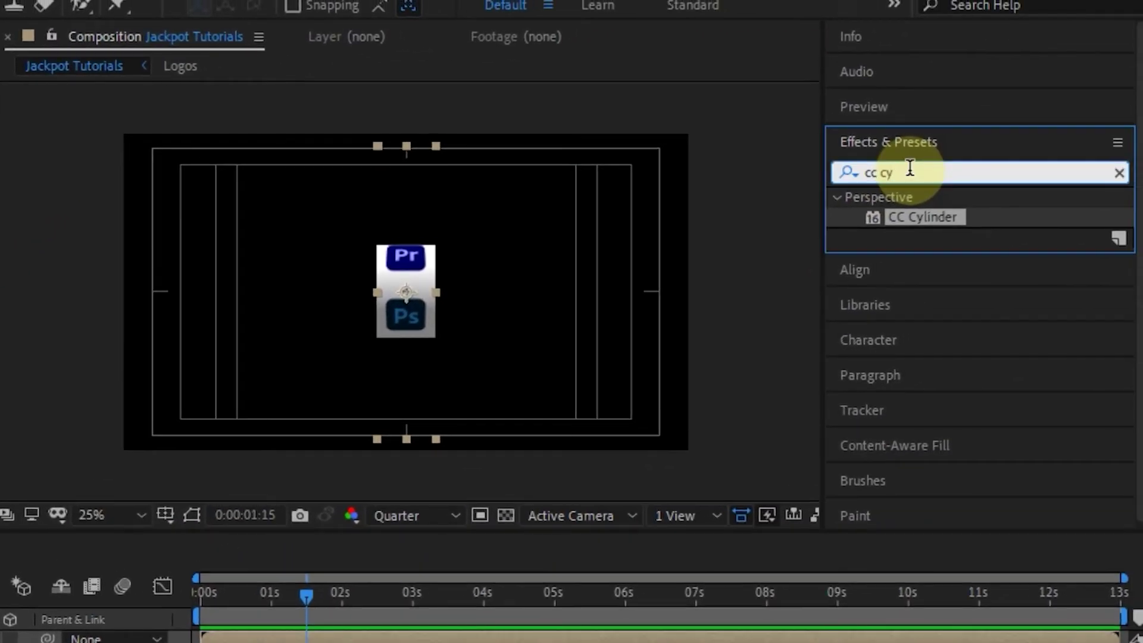
left_click_drag(992, 147, 884, 148)
type("force")
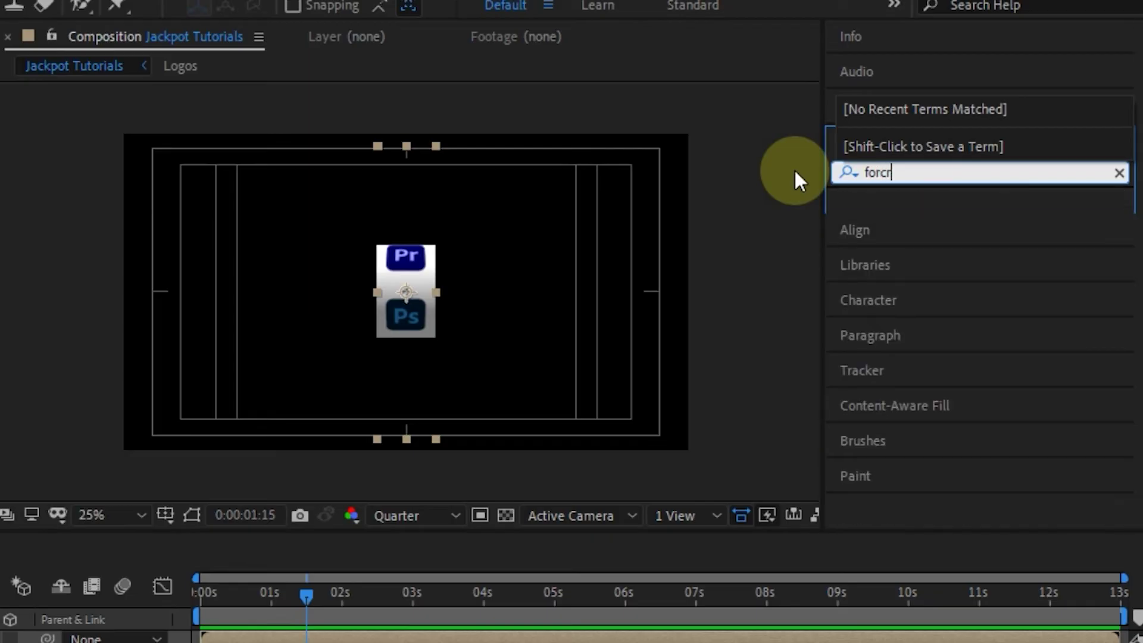
left_click(919, 218)
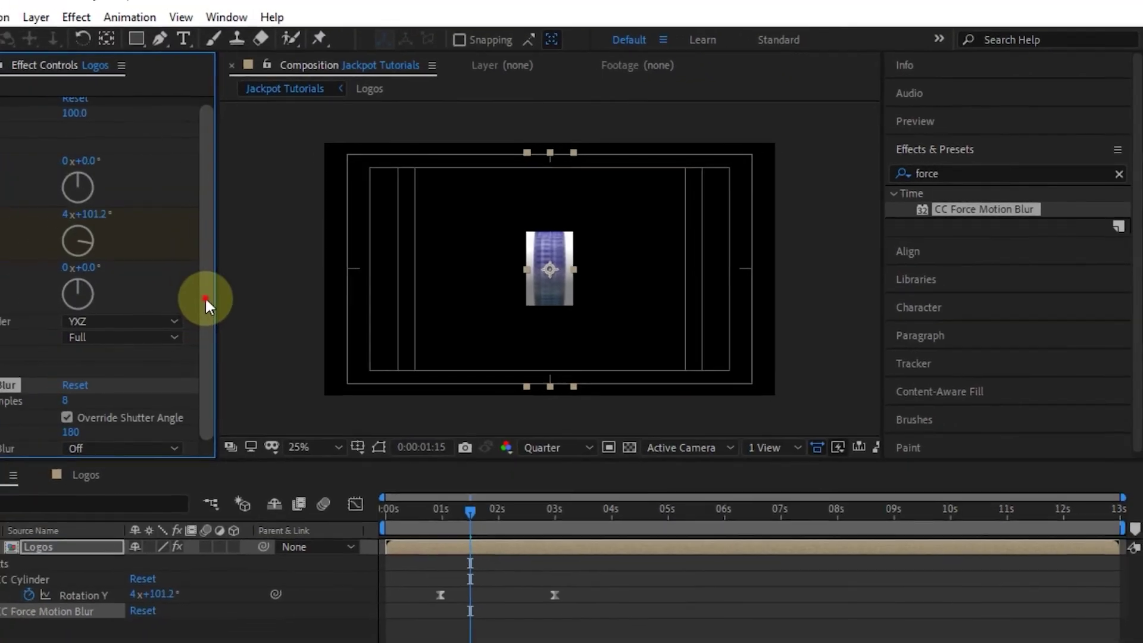
Keyframe Motion Blur Samples at 40 on frame 29 and 1 on frame 9
left_click(440, 508)
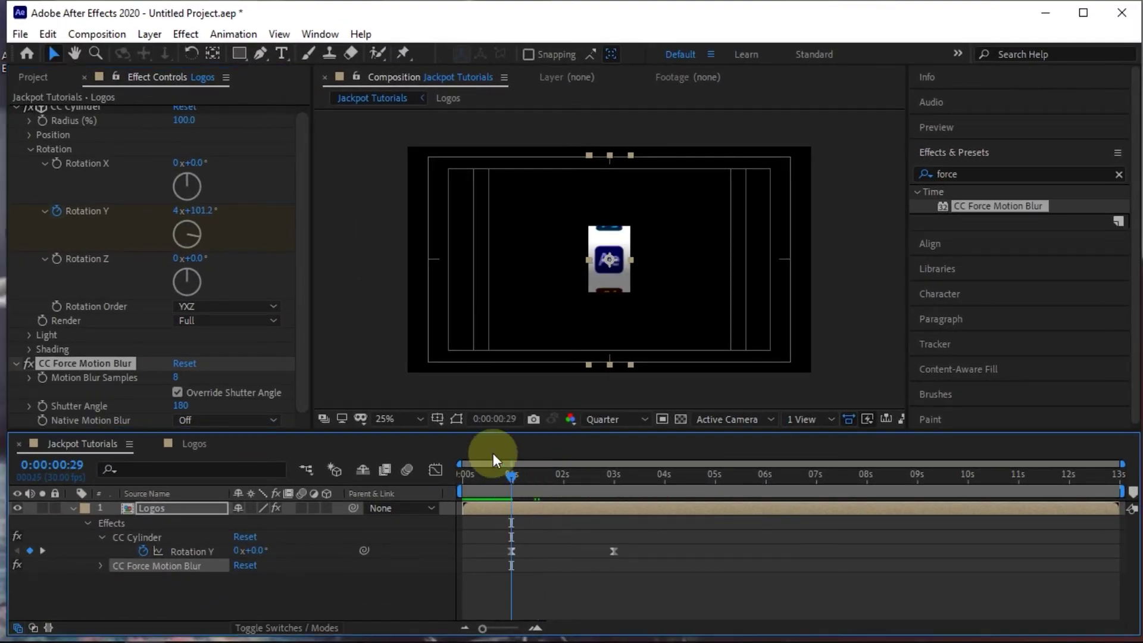
left_click(177, 377)
type("40")
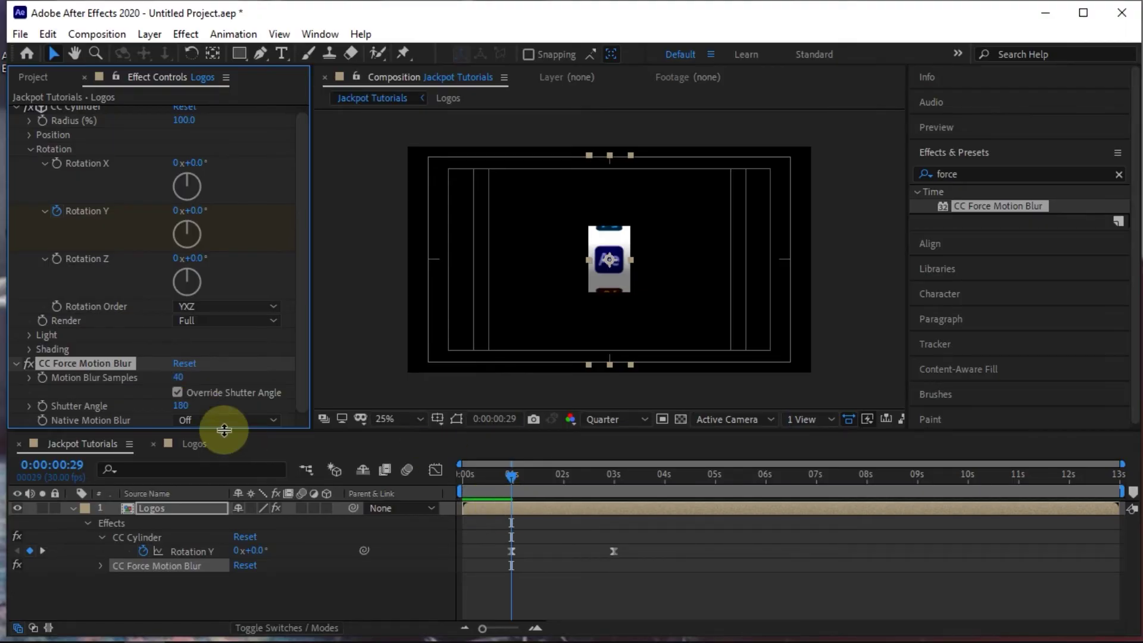
left_click(40, 377)
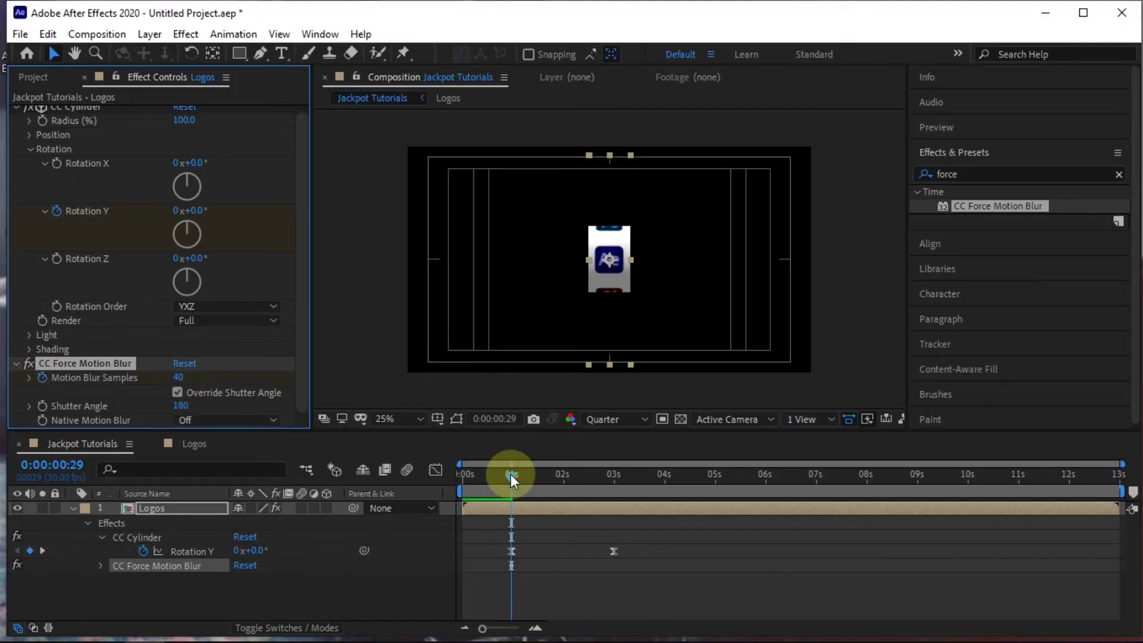
left_click(478, 474)
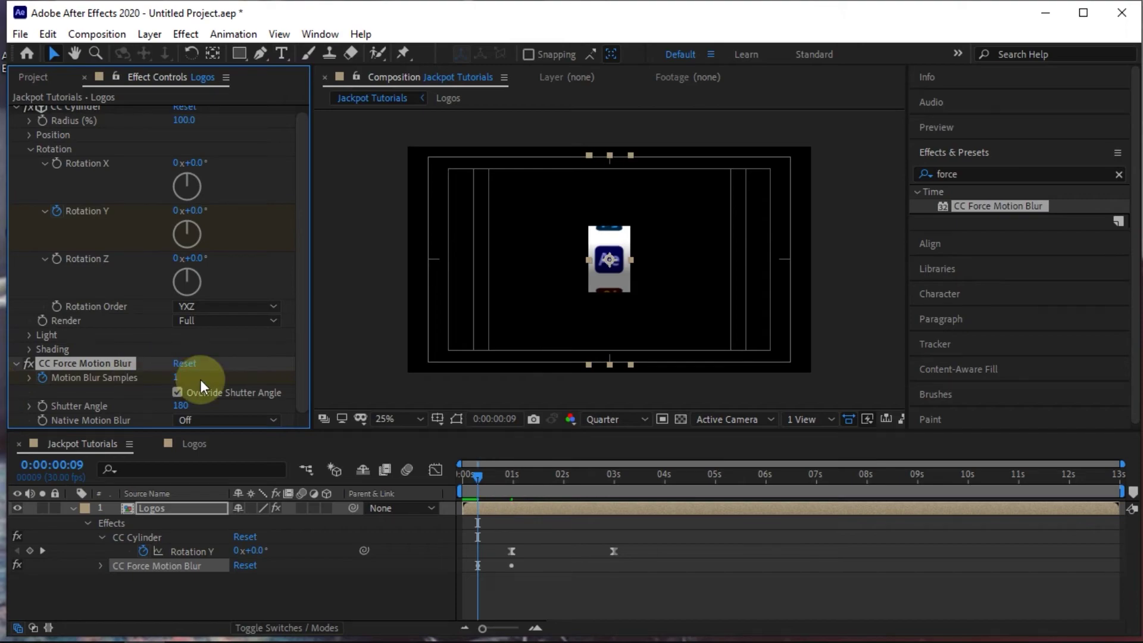
Make the Motion Blur Samples keyframes hold keyframes so the value jumps abruptly
left_click(480, 591)
left_click(143, 511)
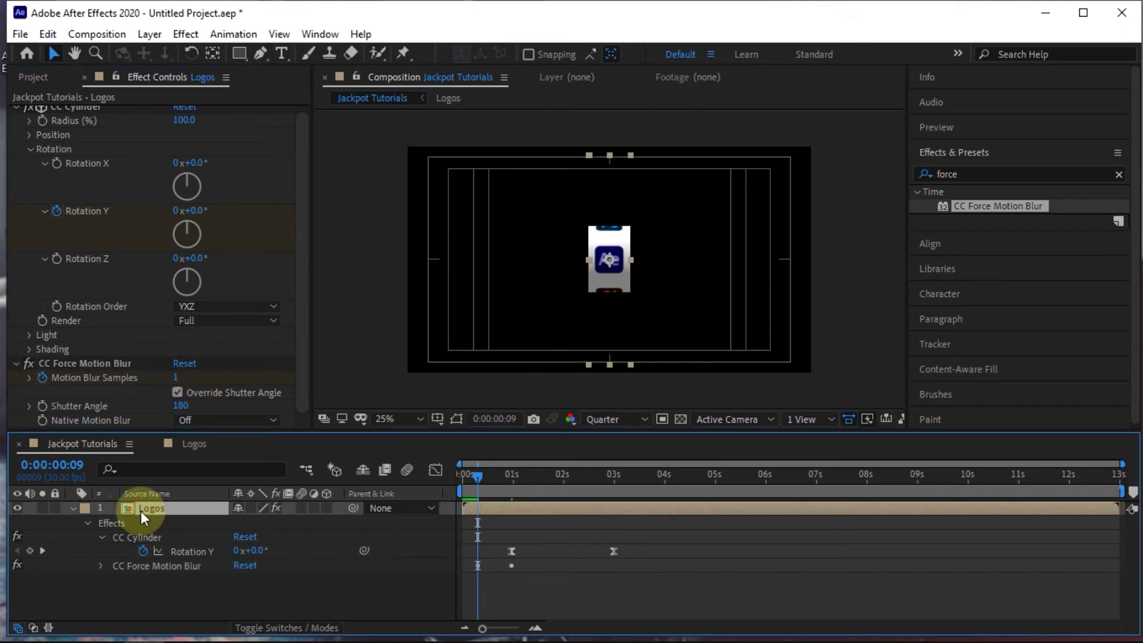
key("u")
key("u")
scroll(507, 556, "down", 2)
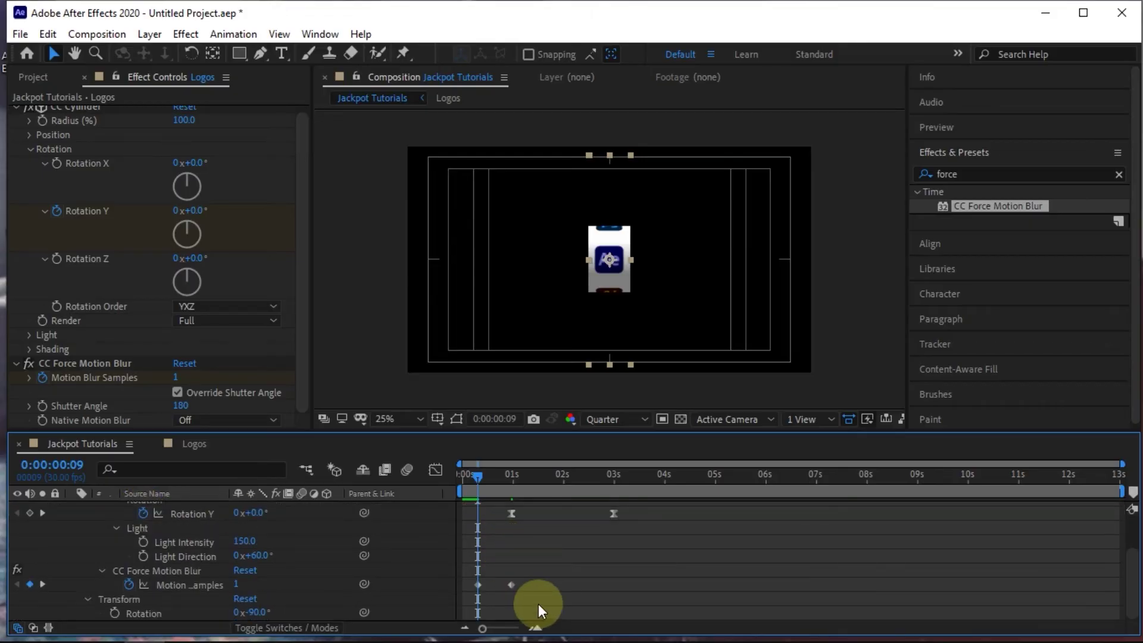
left_click_drag(476, 583, 476, 582)
right_click(477, 583)
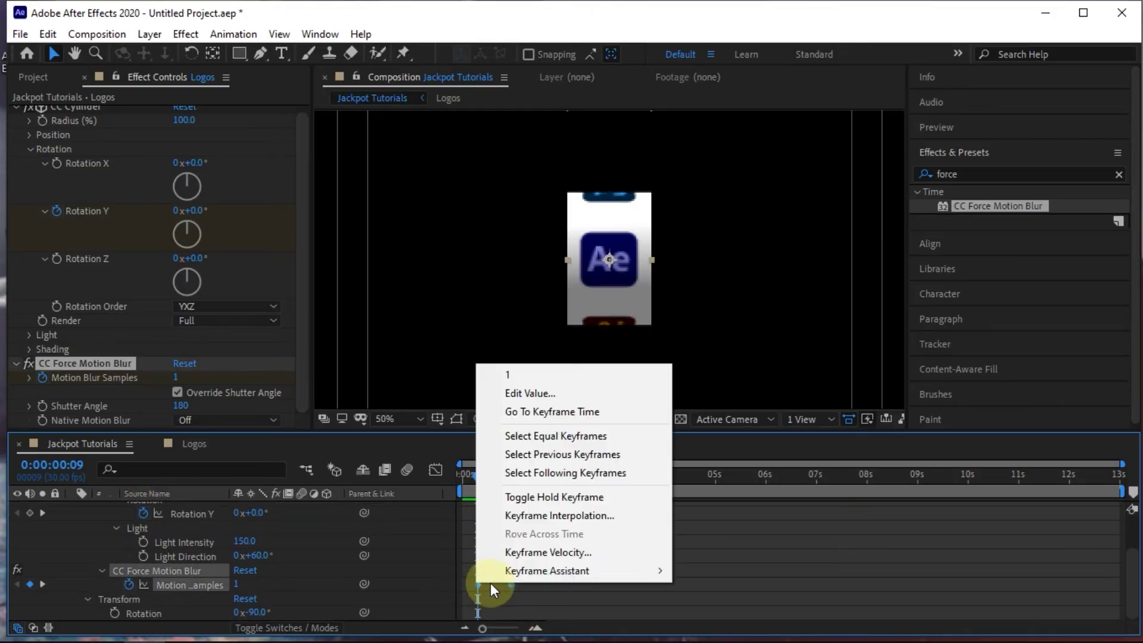
left_click(551, 497)
left_click(515, 604)
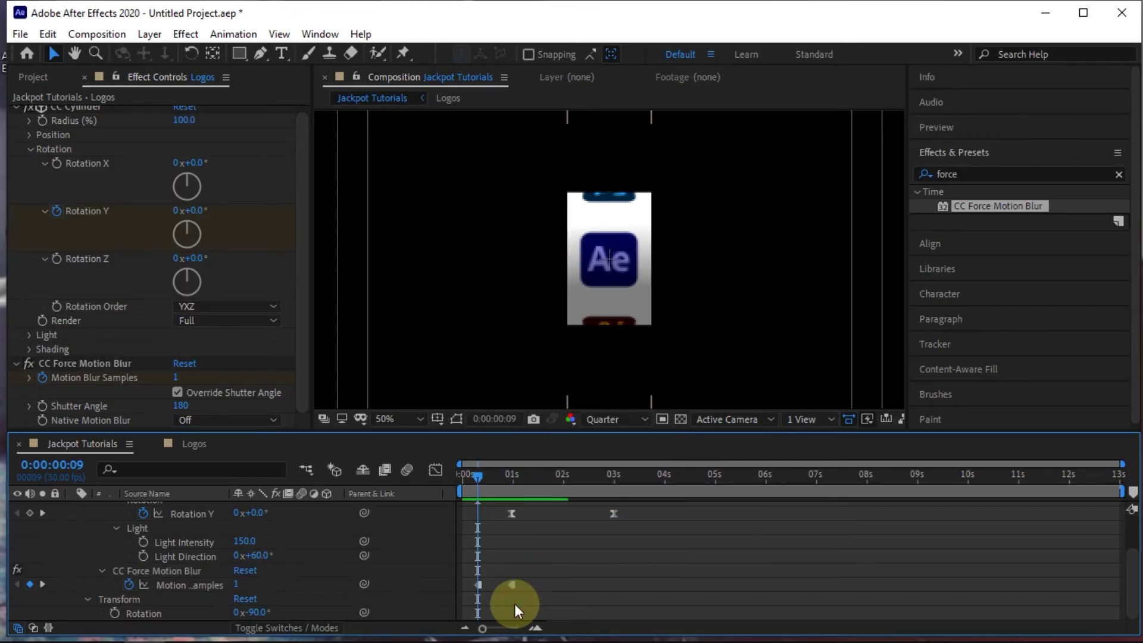
scroll(595, 287, "down", 2)
scroll(156, 508, "up", 2)
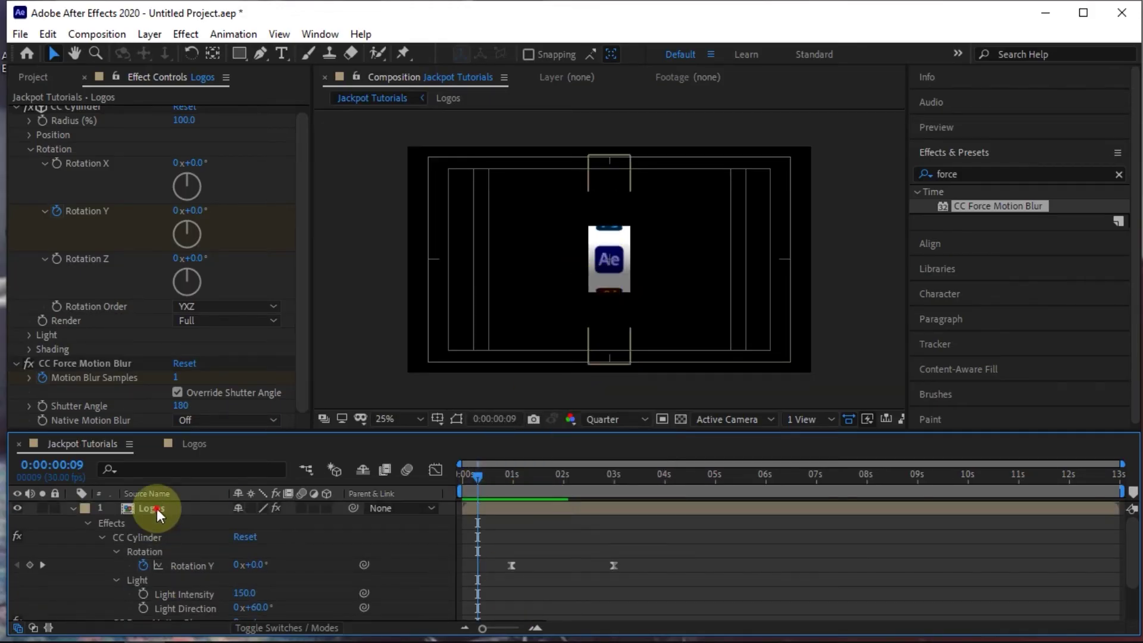
left_click(156, 508)
Duplicate the Logos reel layer into additional copies
key("u")
left_click(471, 538)
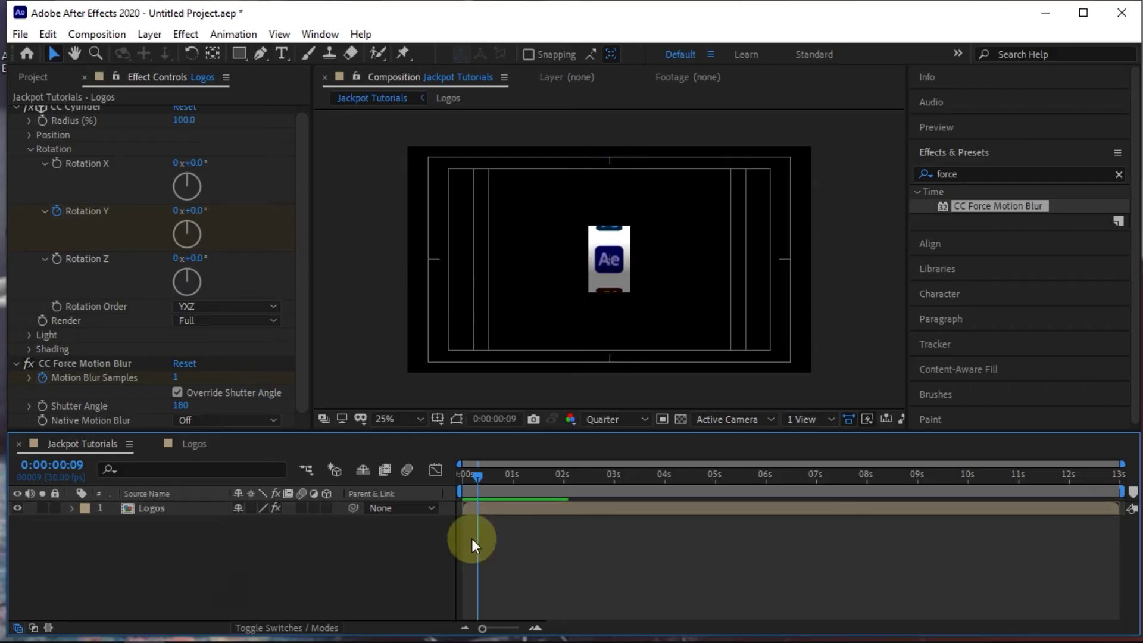
left_click(508, 513)
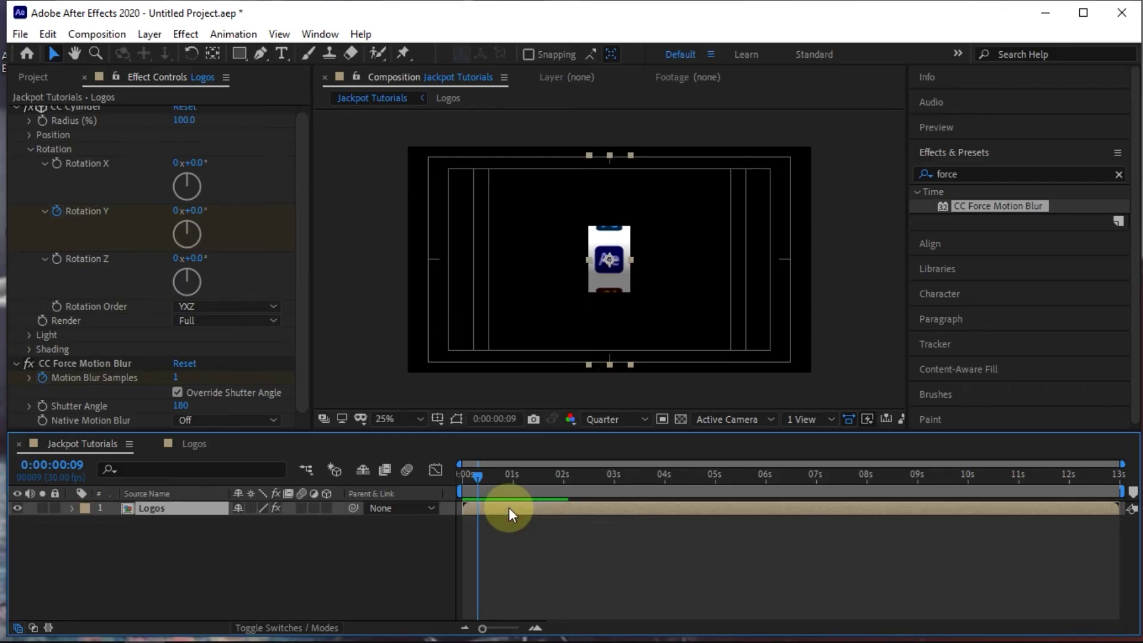
key("ctrl+d")
key("ctrl+d")
key("ctrl+d")
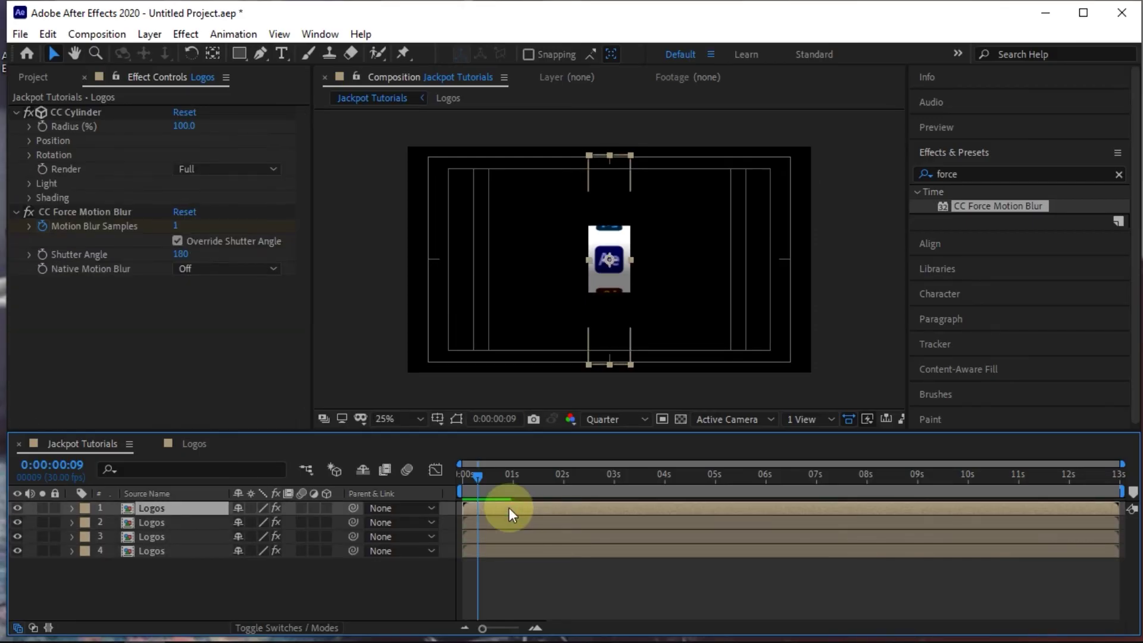
key("ctrl+d")
Slide the top two reel copies left by scrubbing their Position X values
key("p")
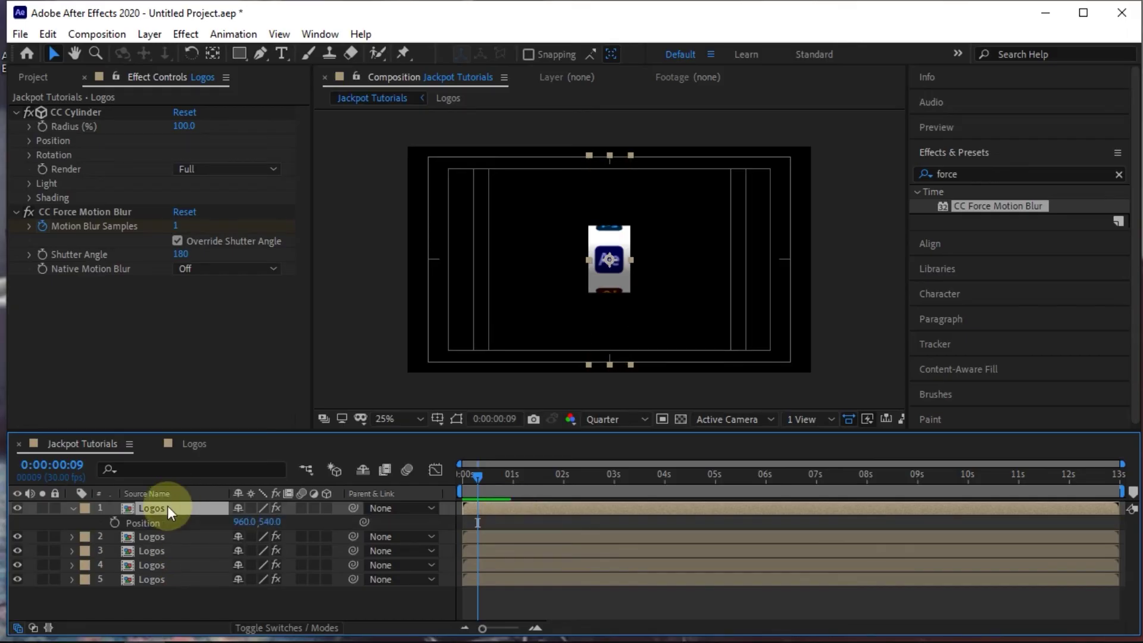
left_click_drag(245, 521, 119, 529)
left_click(214, 537)
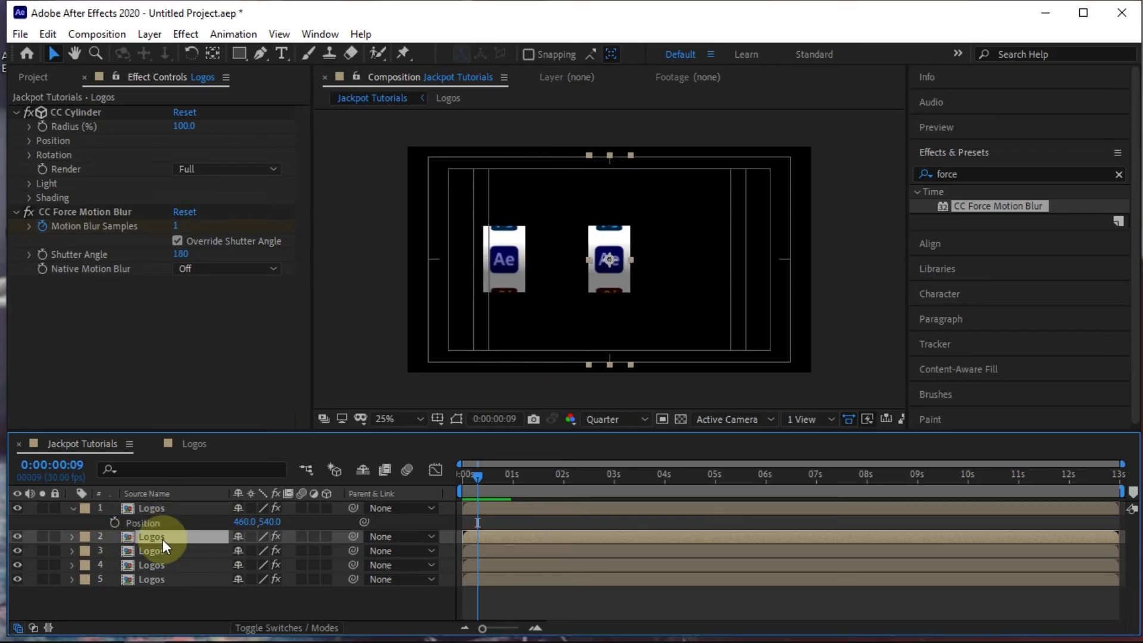
key("p")
left_click_drag(243, 550, 48, 549)
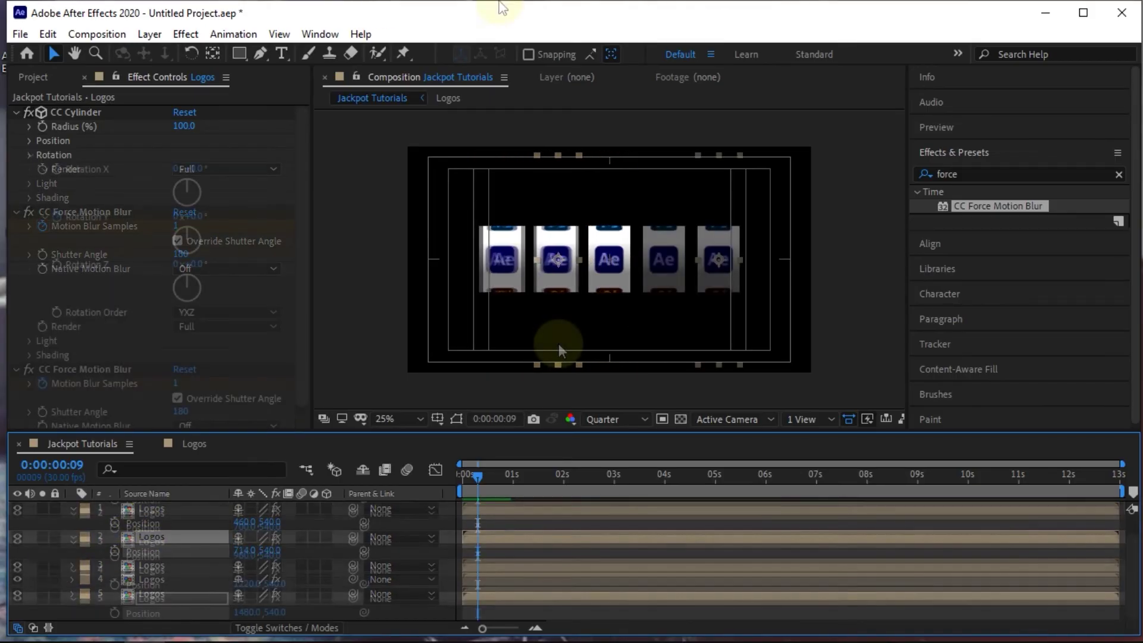
left_click(318, 536)
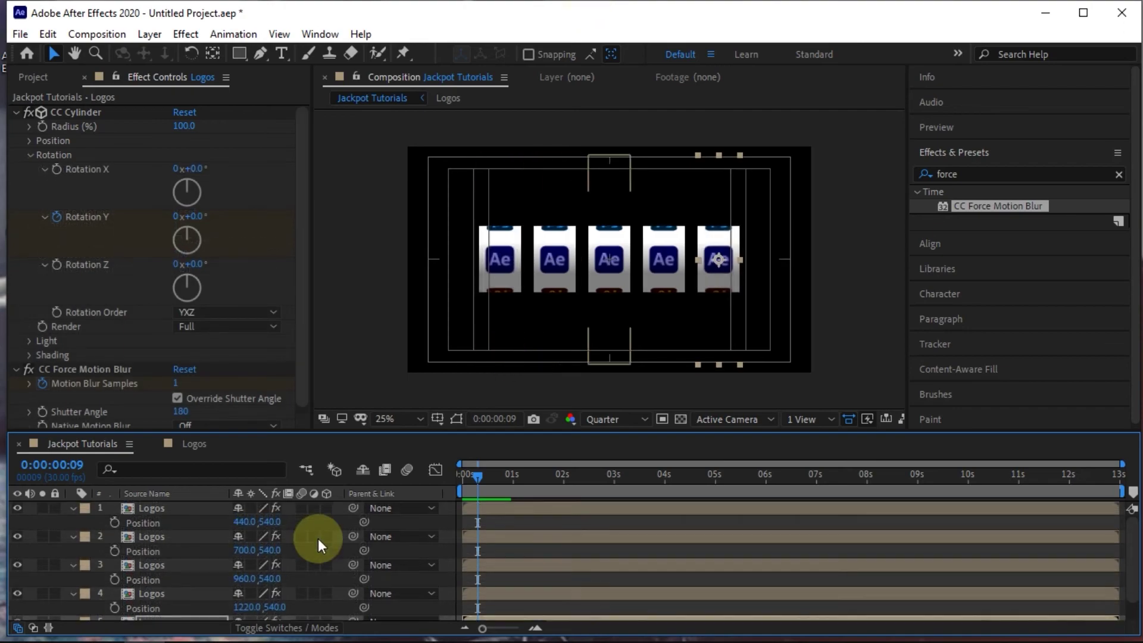
scroll(252, 590, "down", 1)
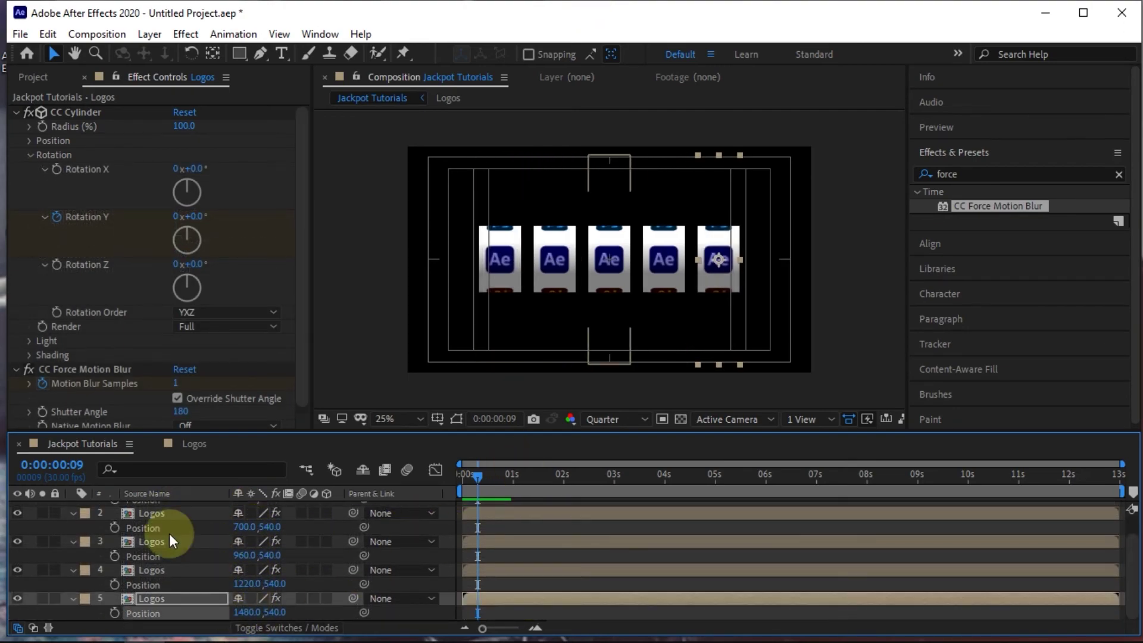
Reveal the keyframed properties of all five reels and jump to the frame-29 keyframes
scroll(173, 524, "up", 1)
left_click(177, 504, "shift")
key("e")
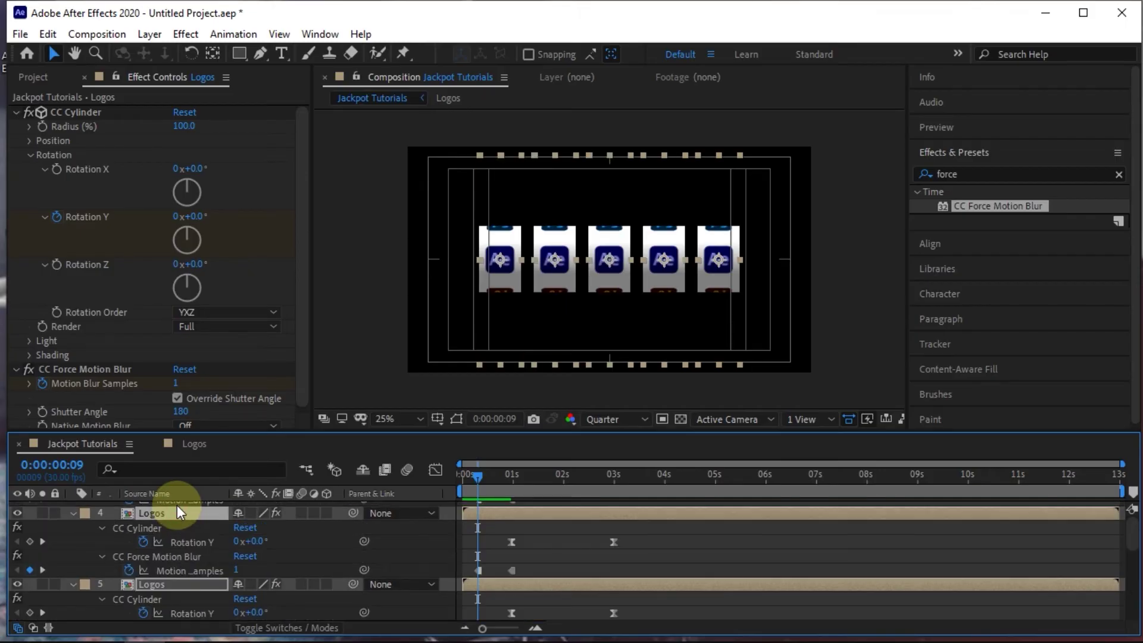
key("ctrl+grave")
left_click(176, 606)
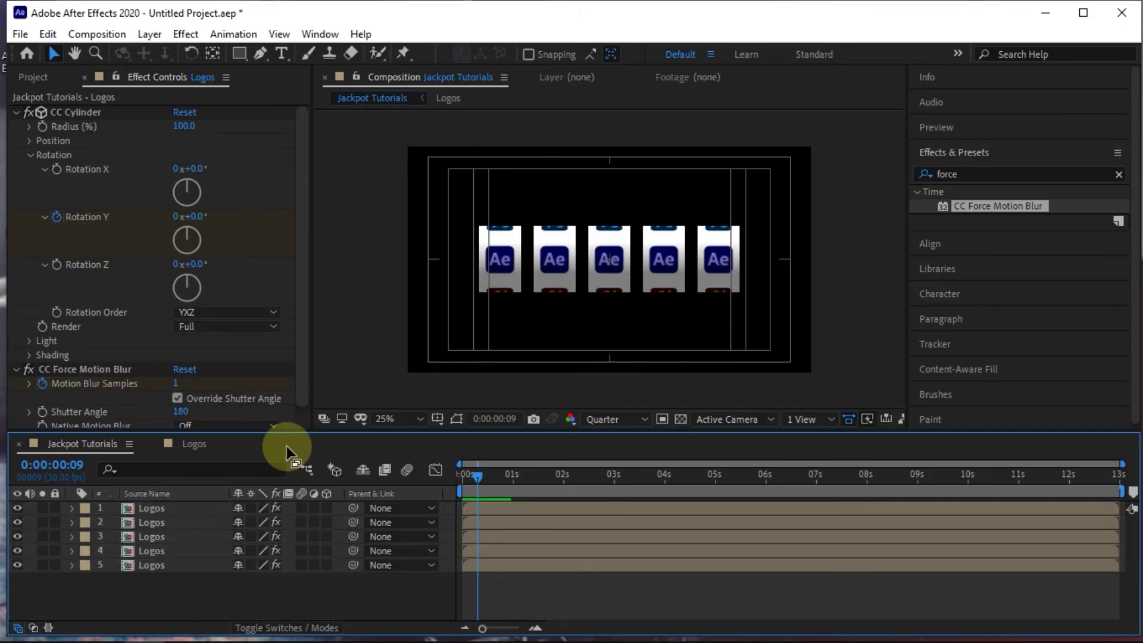
left_click(170, 507)
left_click(167, 563, "shift")
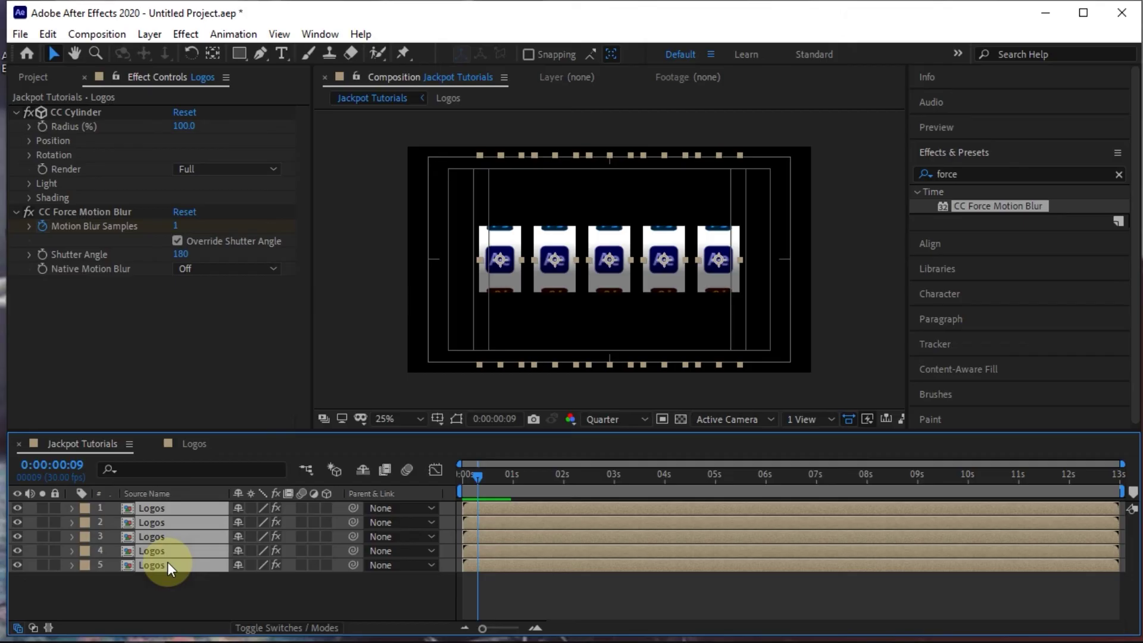
key("u")
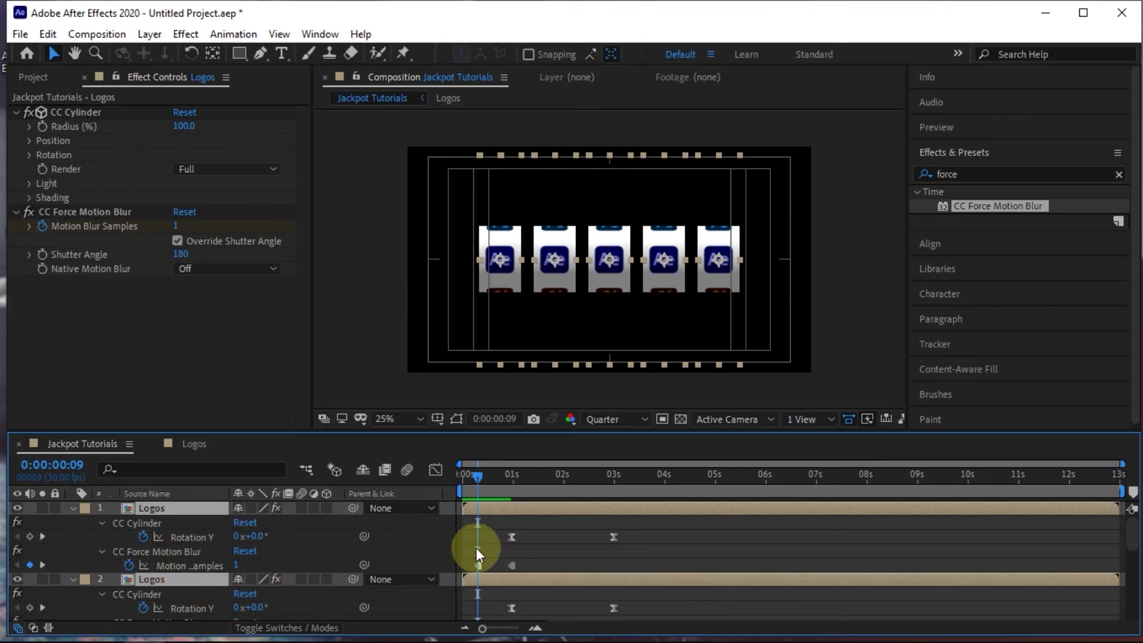
key("F2")
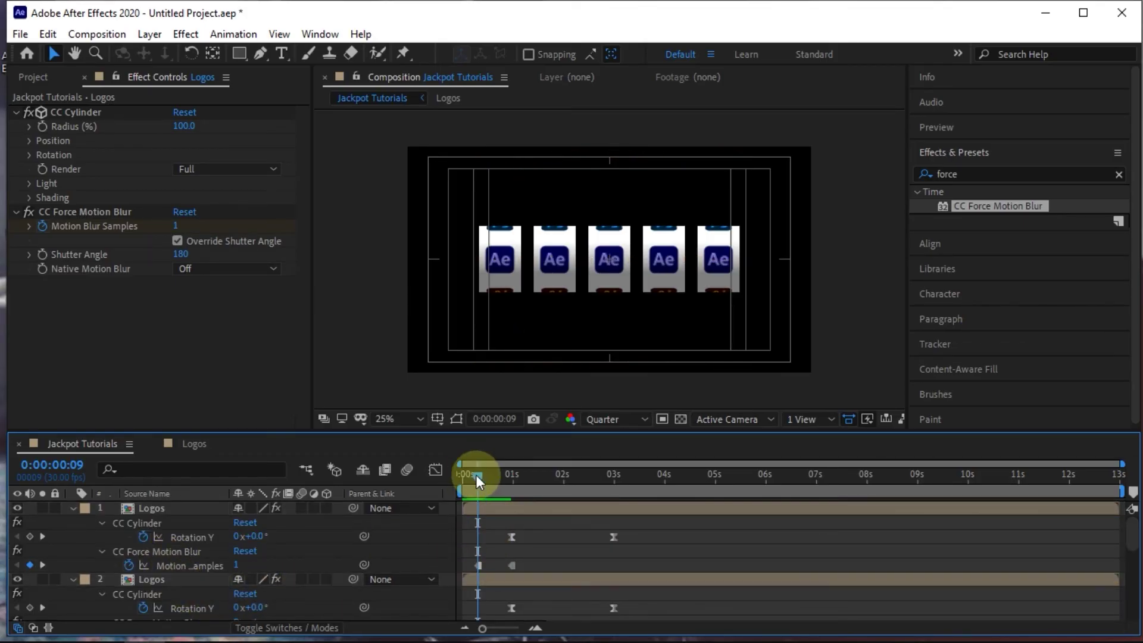
key("k")
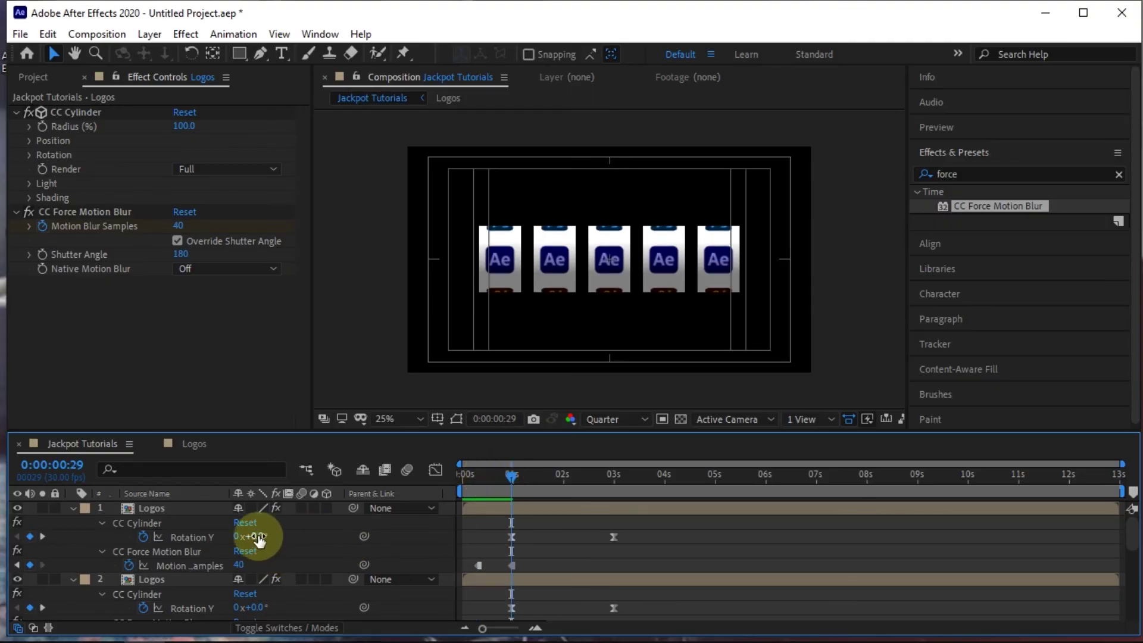
Rotate the first reel's CC Cylinder Rotation Y to about 93° so it lands on Ps
left_click_drag(253, 536, 298, 535)
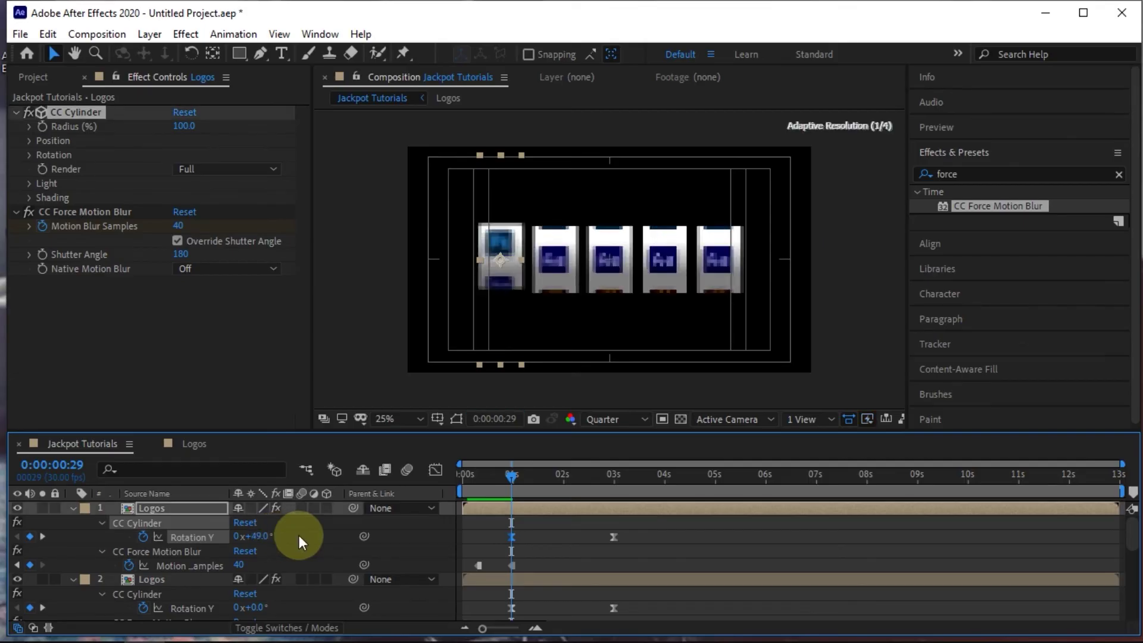
scroll(528, 323, "up", 3)
scroll(592, 326, "down", 3)
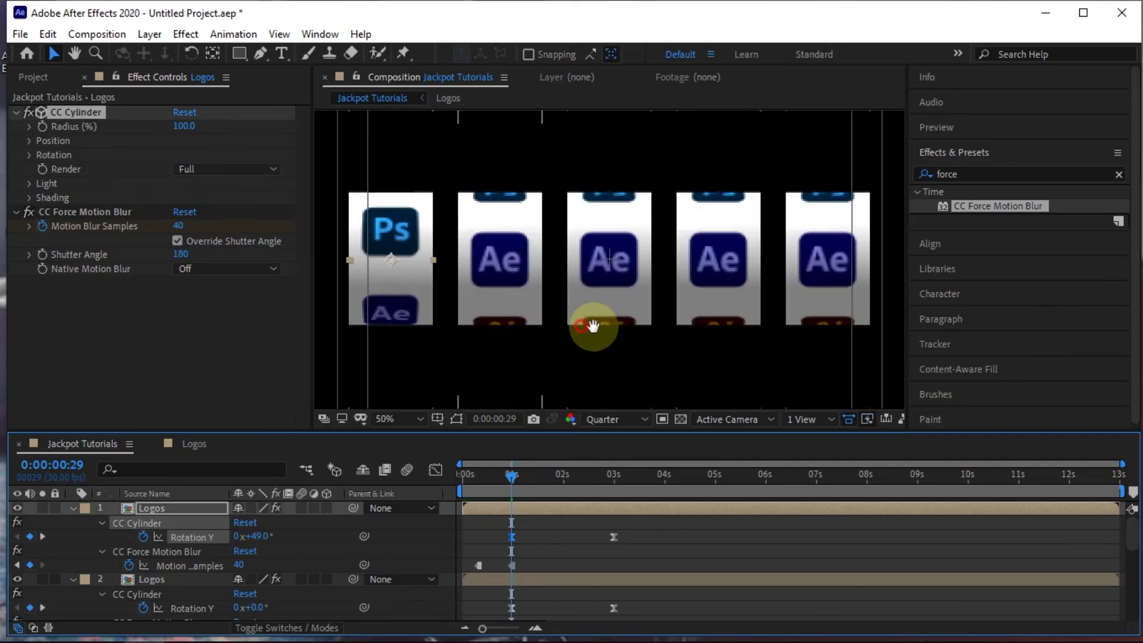
scroll(582, 326, "up", 1)
mouse_move(263, 535)
left_mouse_down()
mouse_move(307, 535)
mouse_move(237, 535)
mouse_move(281, 532)
left_mouse_up()
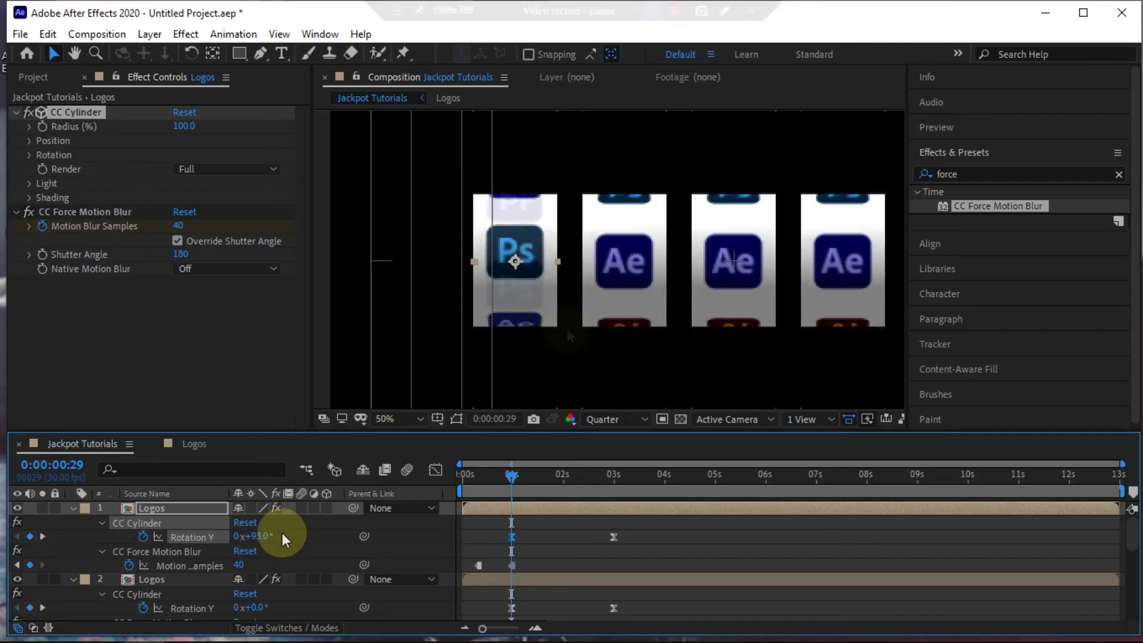
Set the second reel's Rotation Y to 140° so it lands on Pr
left_click(204, 575)
scroll(516, 566, "down", 1)
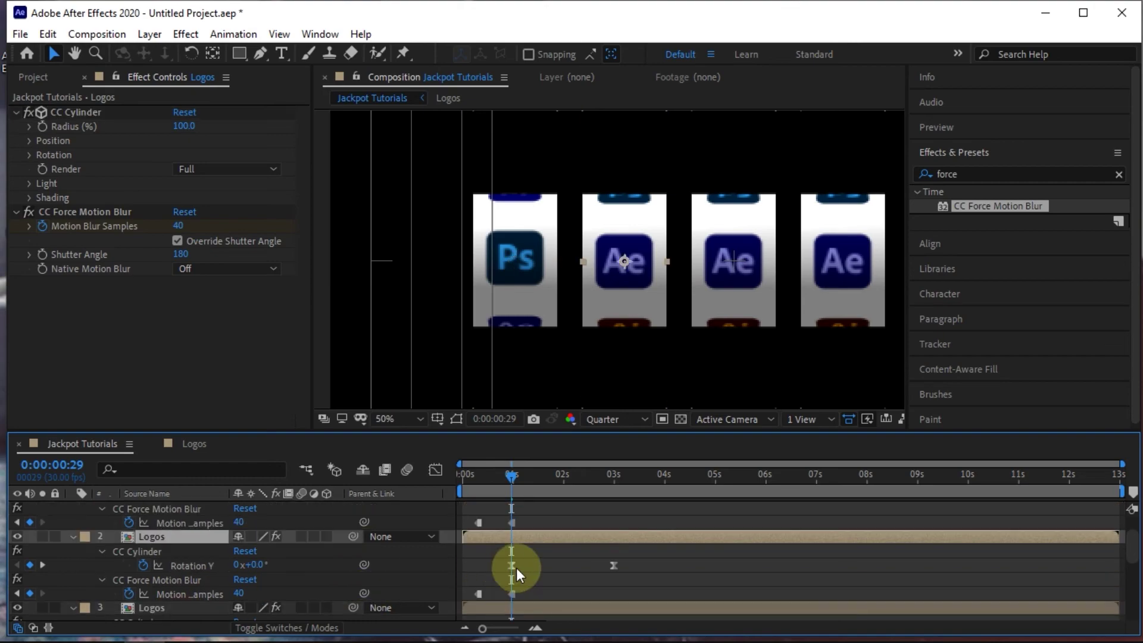
left_click(511, 566)
left_click(252, 564)
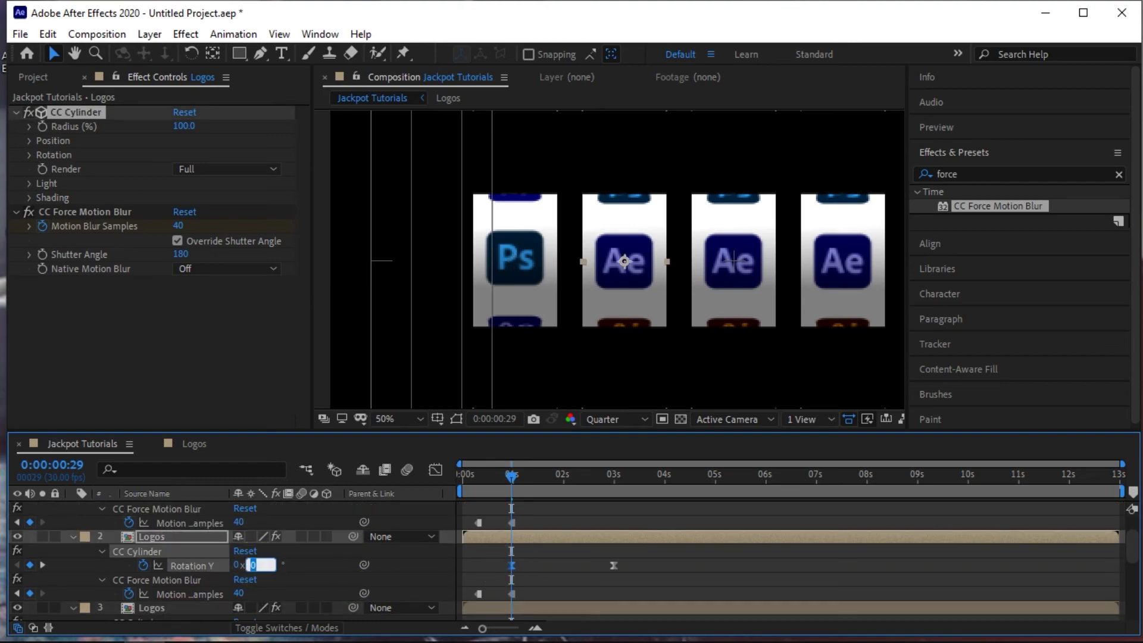
type("140.")
key("Return")
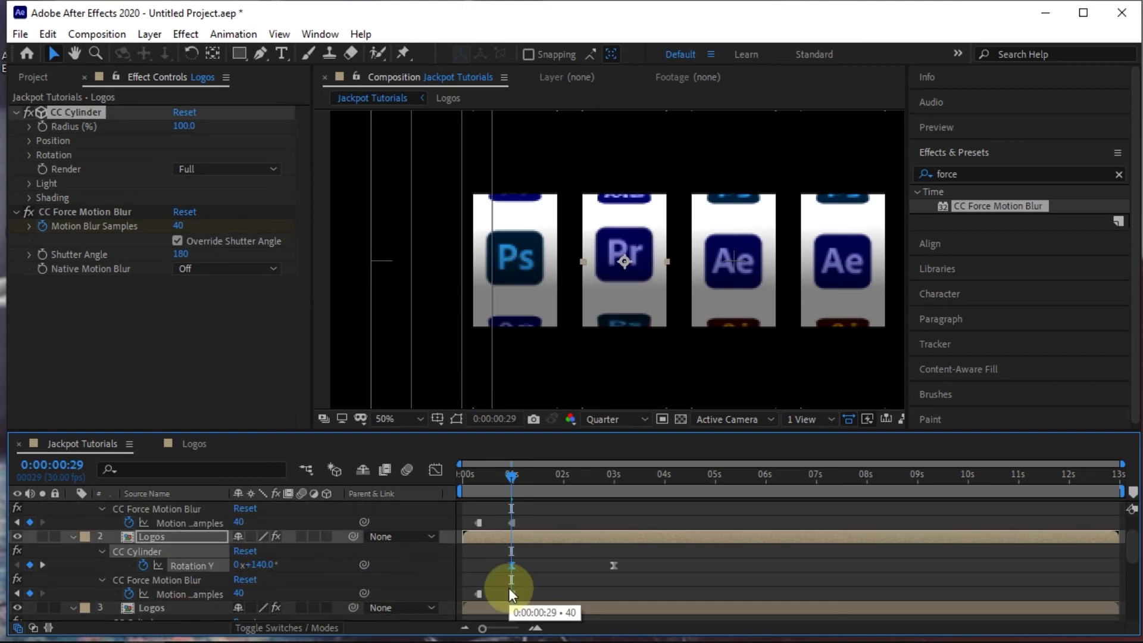
left_click_drag(254, 562, 280, 565)
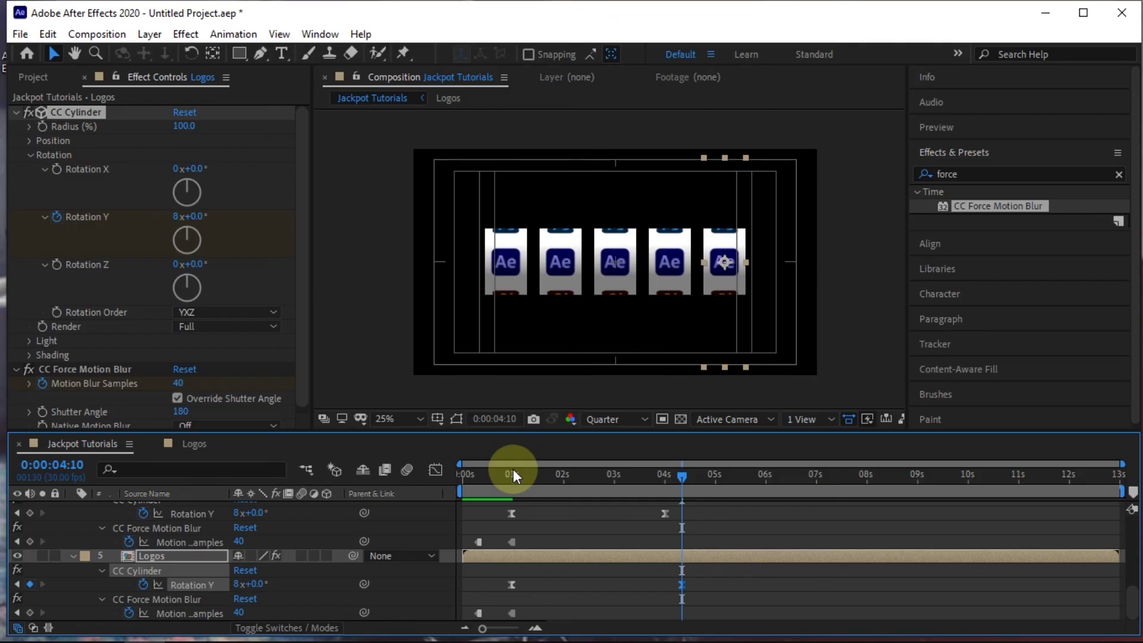
Move the current-time indicator to 0:00:01:00 to preview the reels' logos
left_click(513, 470)
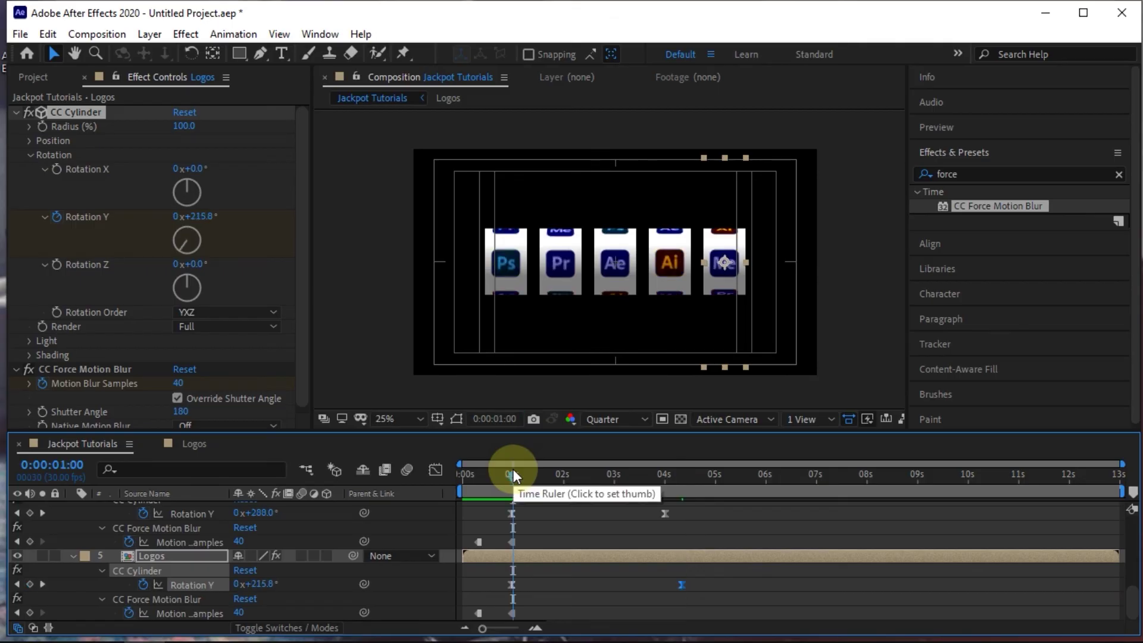